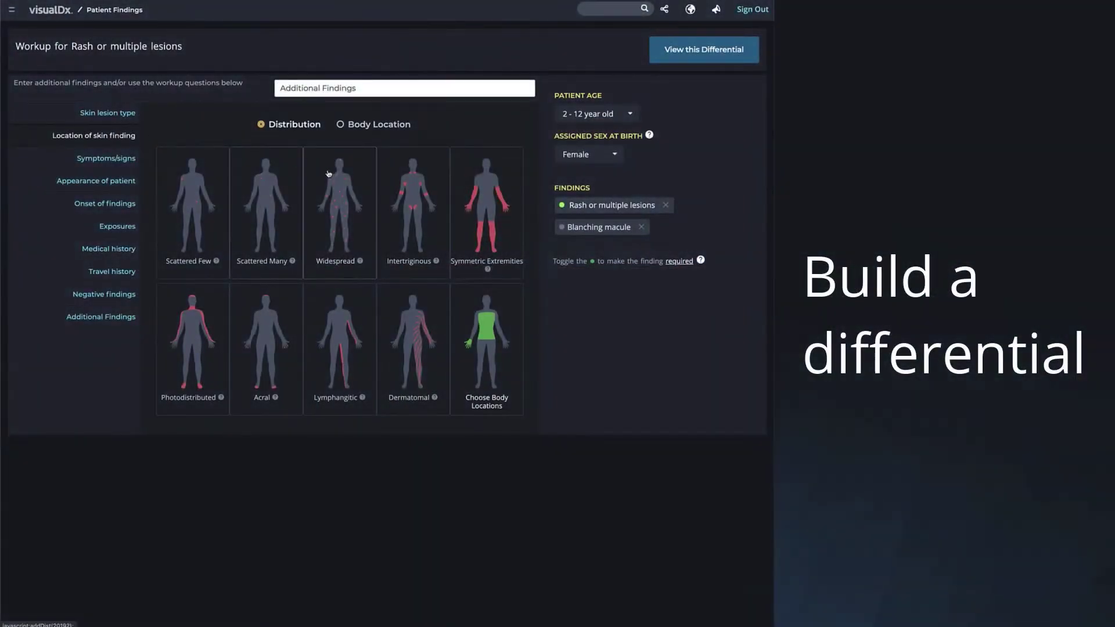
Step: Add widespread distribution, fever and headache to the findings of the rash or multiple lesions workup
left_click(348, 187)
left_click(125, 158)
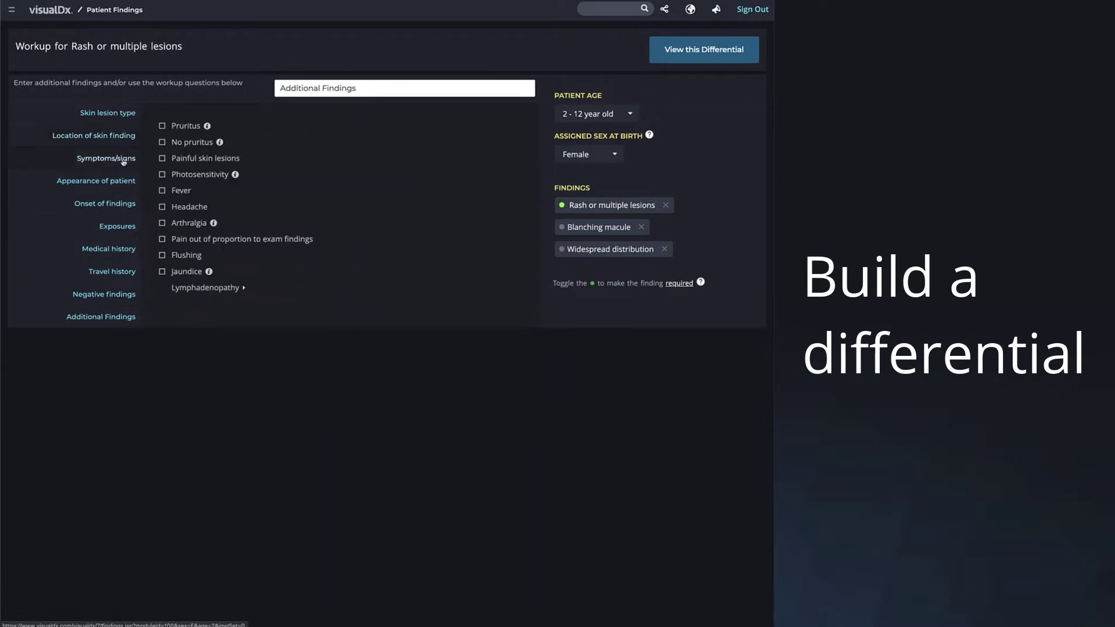
left_click(172, 191)
left_click(175, 207)
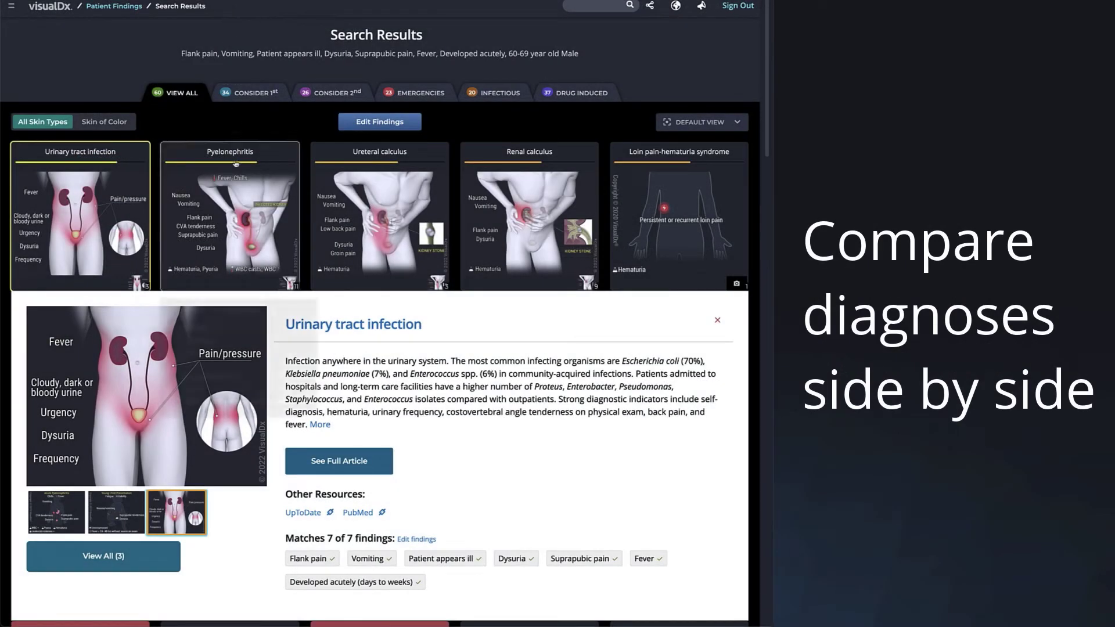
Step: Open the Pyelonephritis diagnosis summary in the flank pain search results to compare it with urinary tract infection
left_click(230, 221)
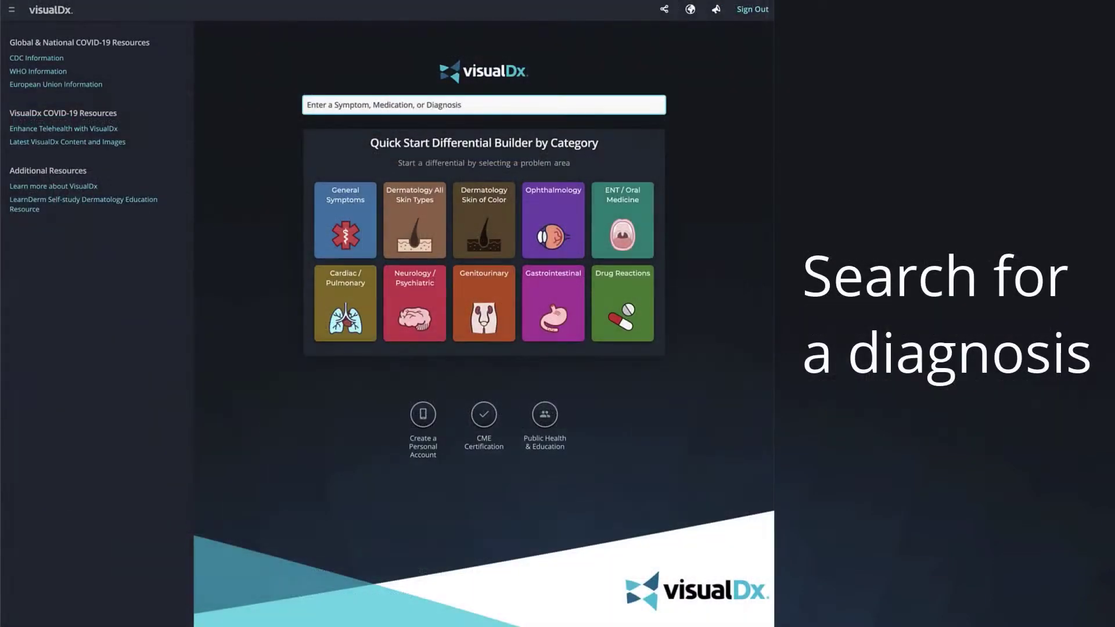
Step: Look up the erythema multiforme diagnosis and review its Best Tests section and image gallery
type("erythema multifo")
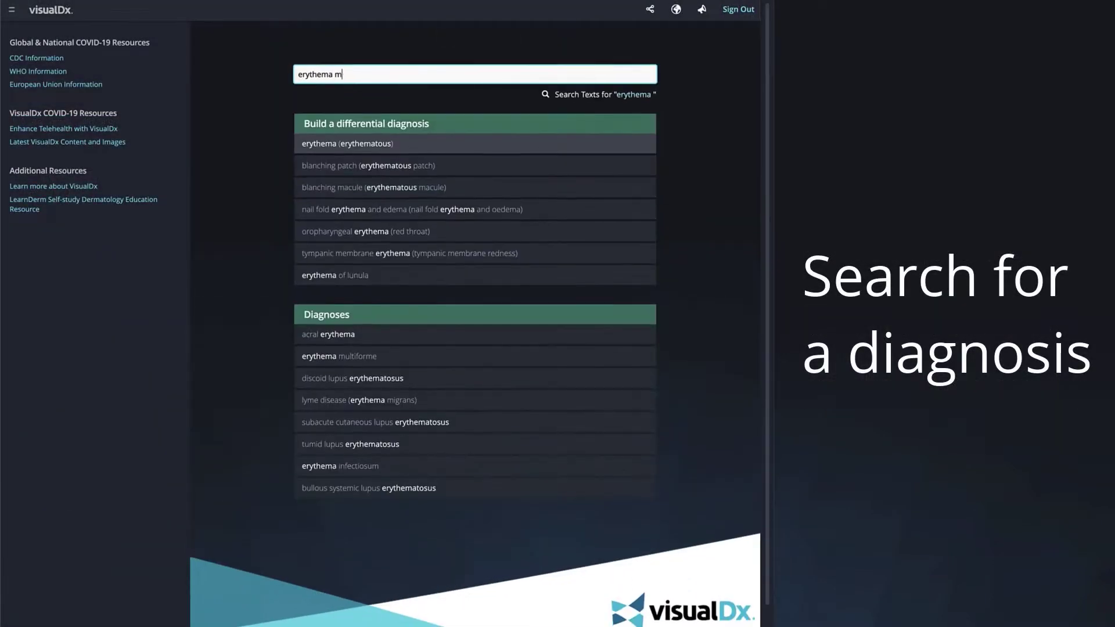
type("rme")
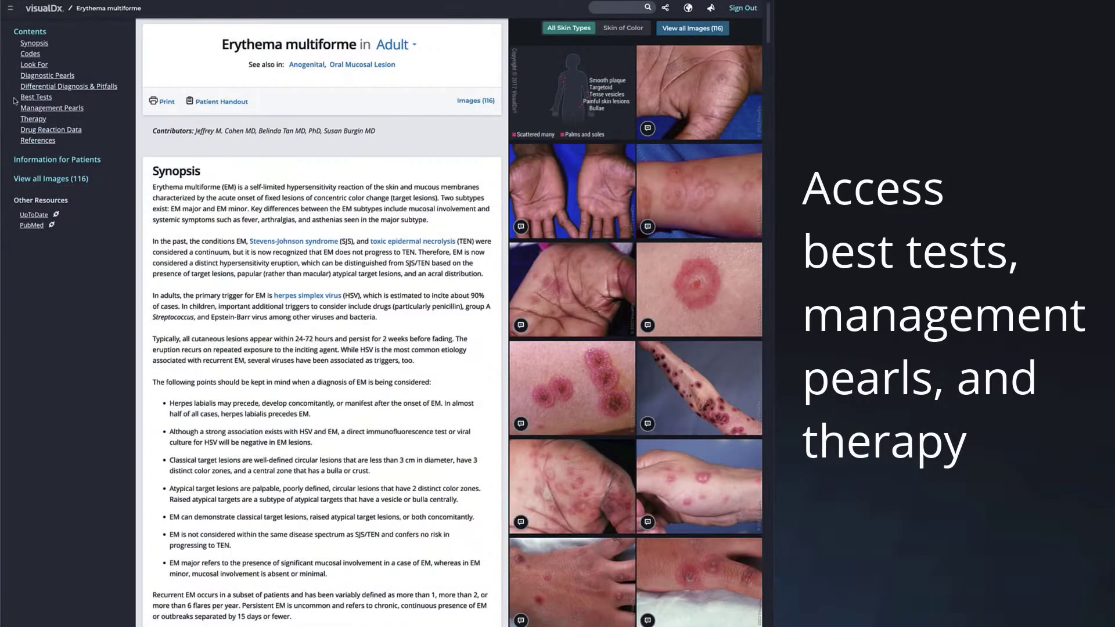
left_click(23, 97)
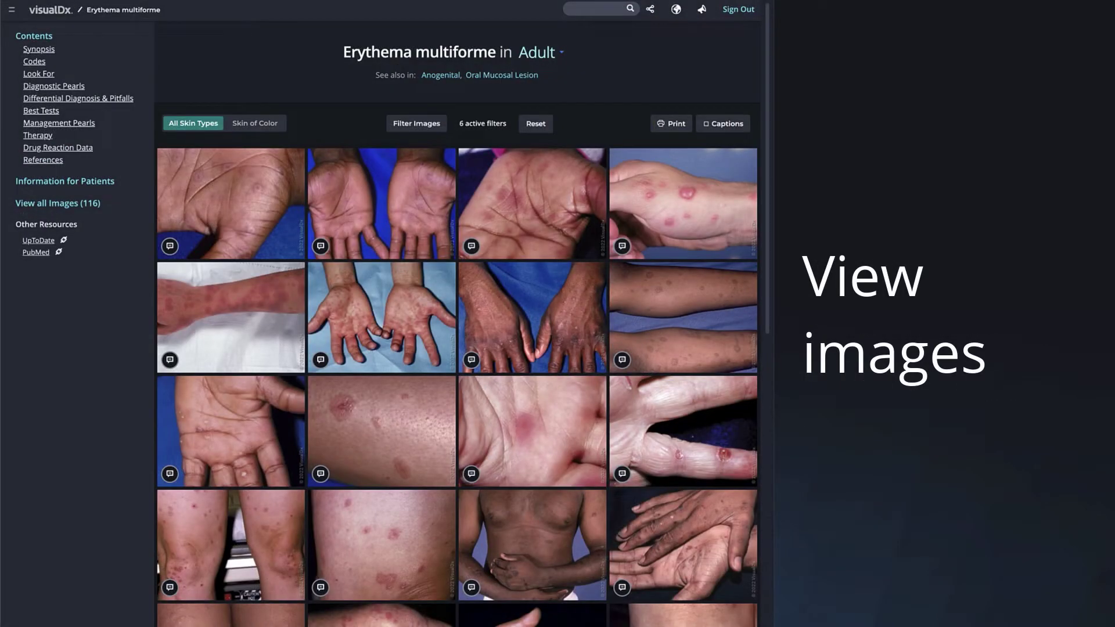
left_click_drag(768, 5, 768, 174)
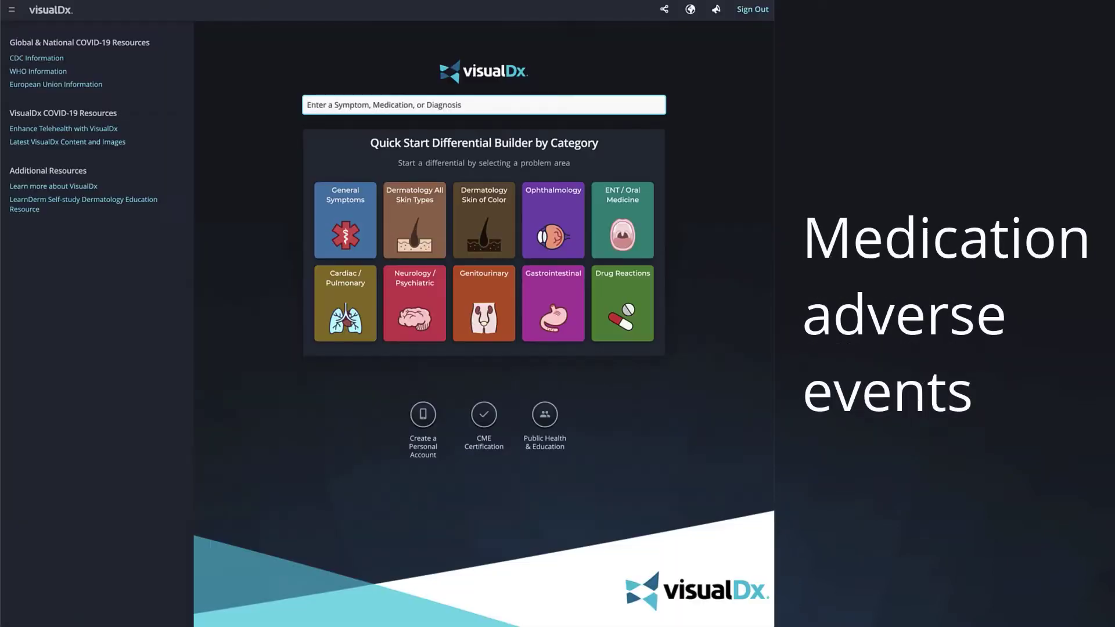
Step: Search for sulfa, choose sulfamethoxazole + trimethoprim, and open the medication citations for exanthematous drug eruption in the differential
type("sulfa")
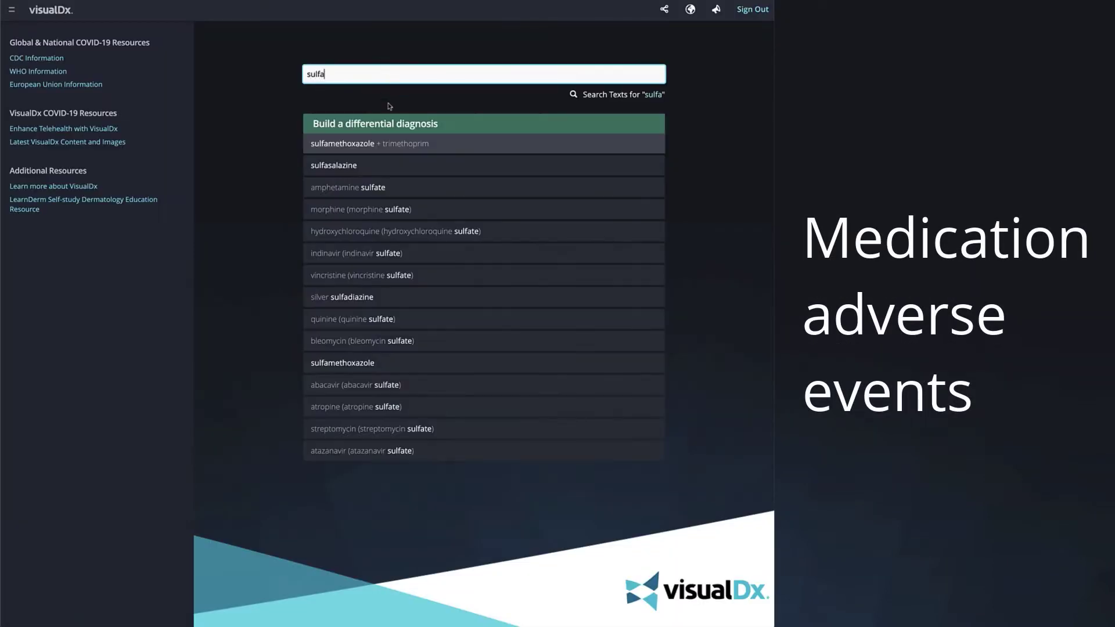
left_click(366, 145)
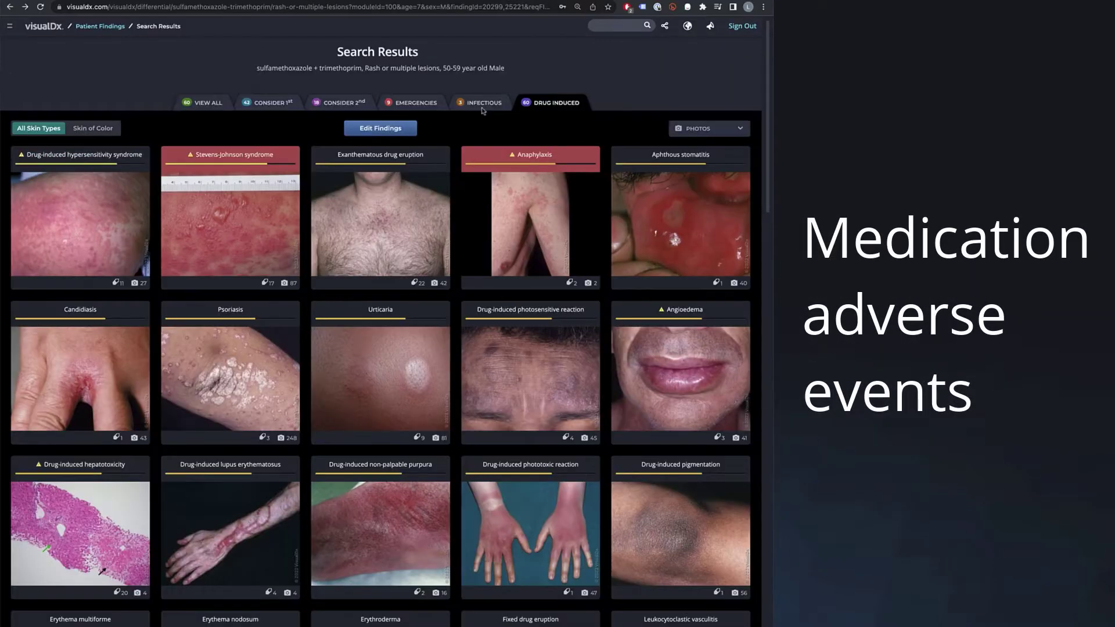
left_click(409, 186)
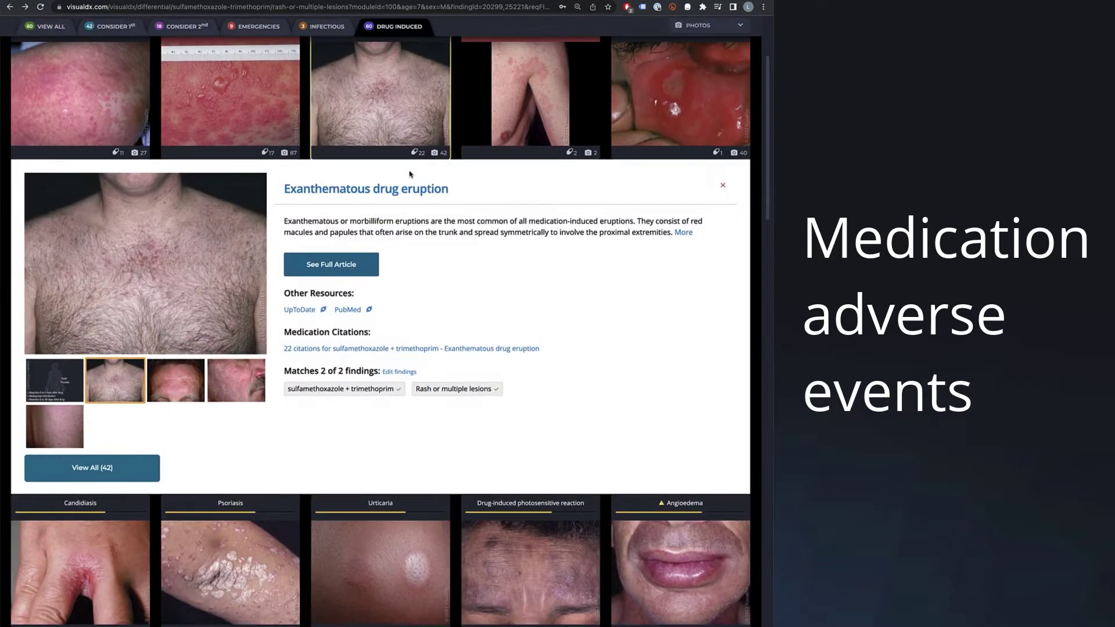
left_click(404, 348)
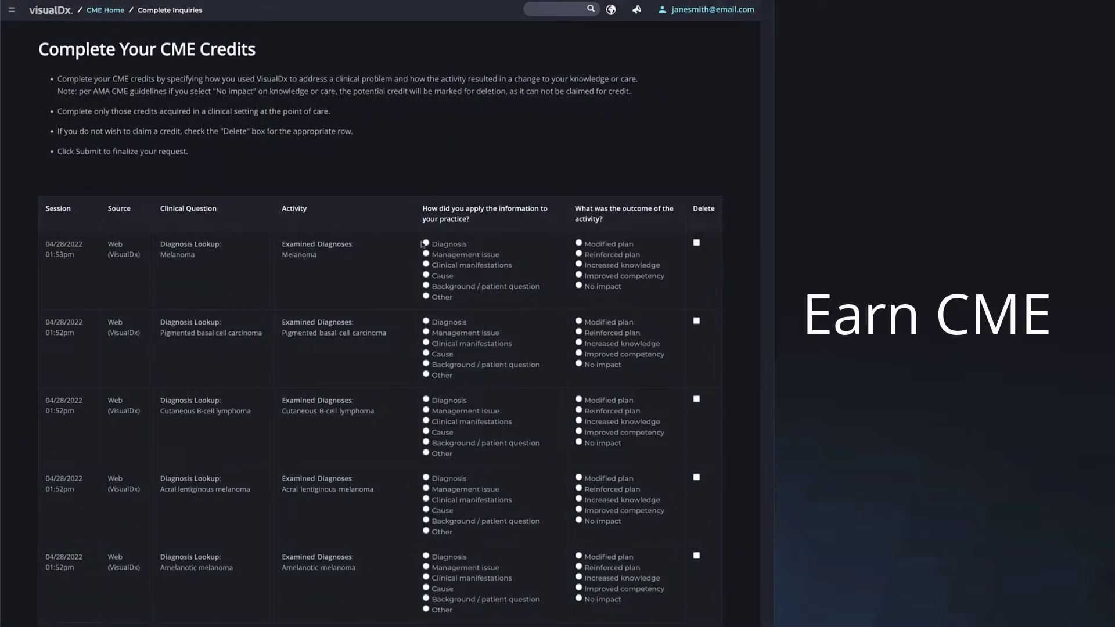
Step: Complete the Melanoma CME entry with Diagnosis as the practice application and Reinforced plan as the outcome
left_click(426, 244)
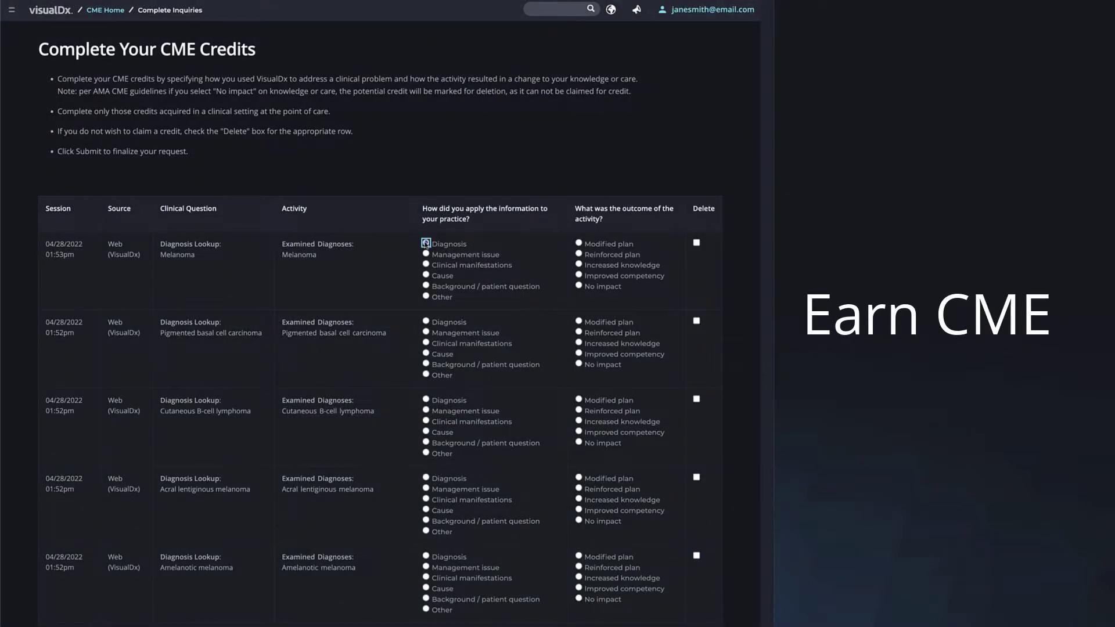
left_click(579, 254)
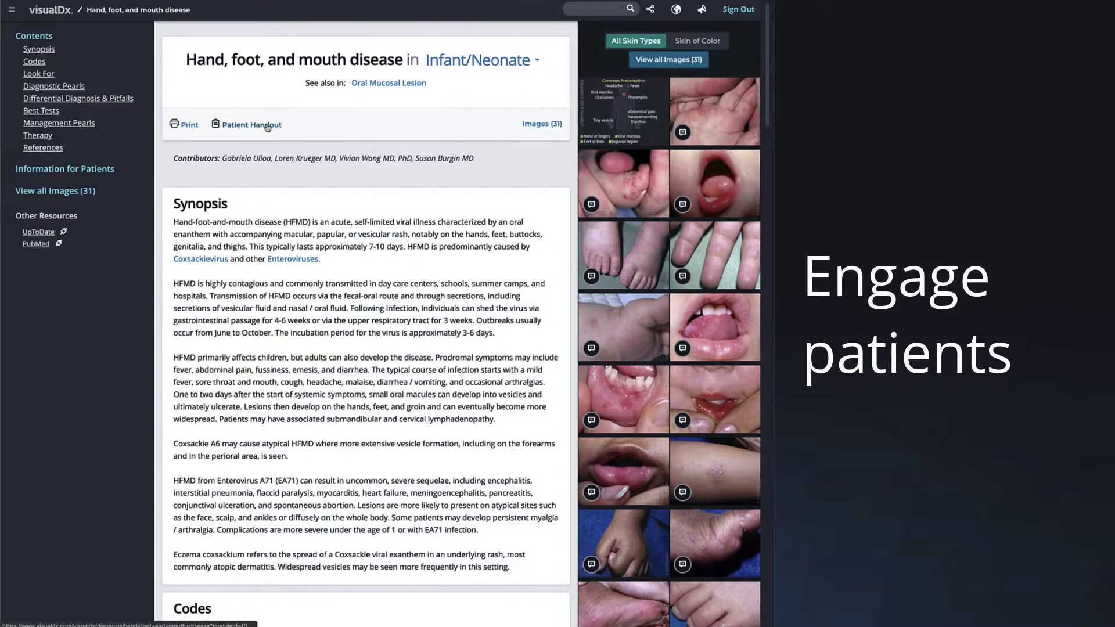
Step: Open the patient handout for hand, foot, and mouth disease and switch its language to Español
left_click(262, 120)
left_click(277, 119)
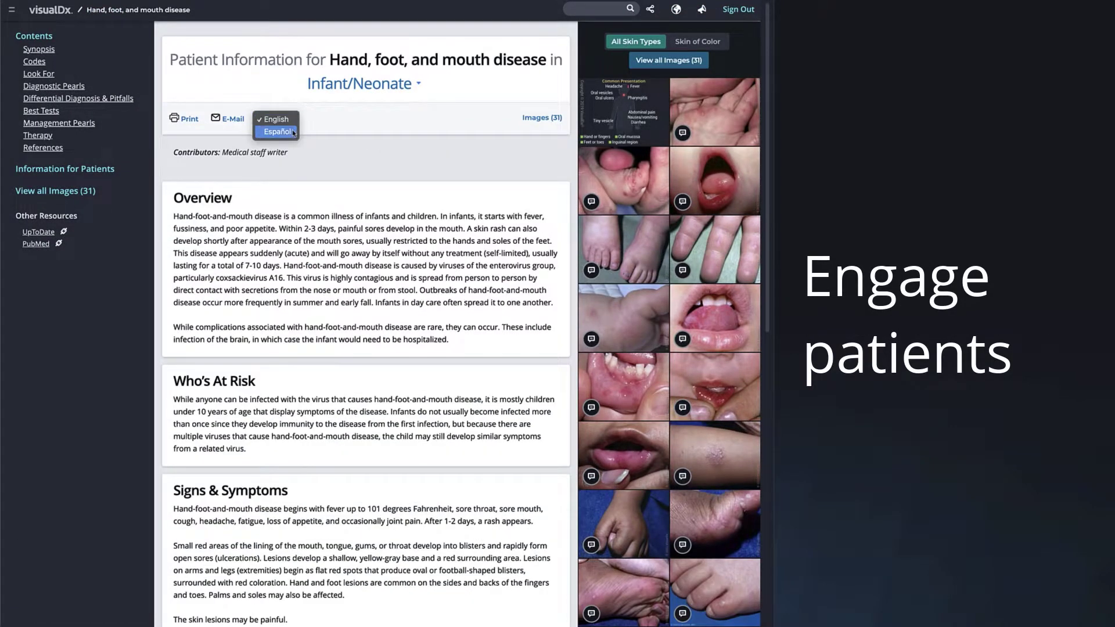
left_click(292, 132)
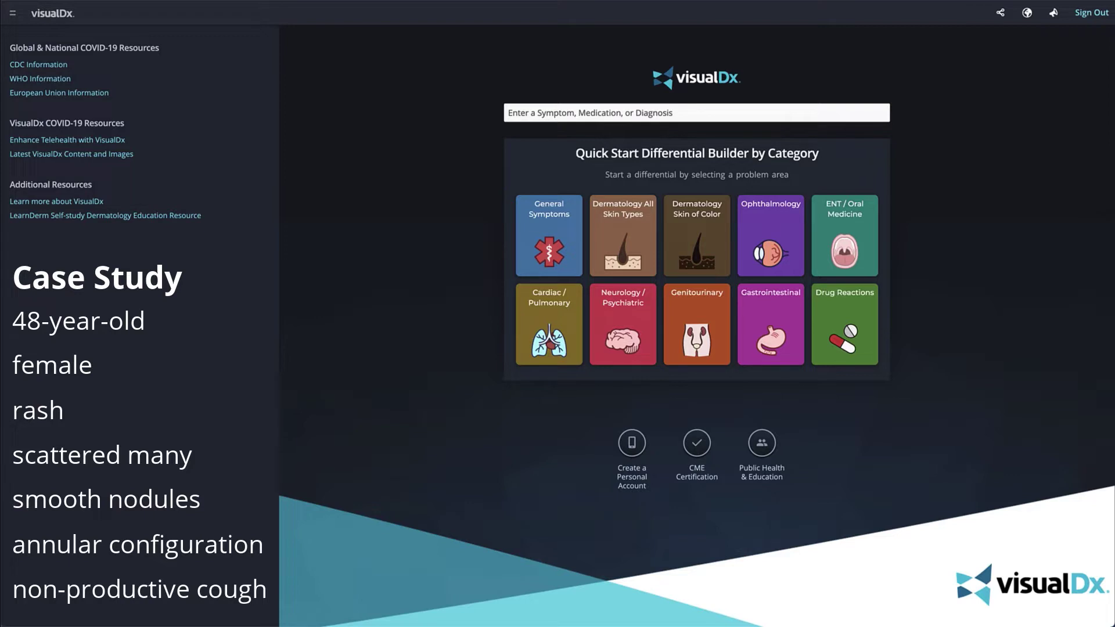
Step: Search for rash and start a rash or multiple lesions workup for a 40-49 year old female patient
type("rash")
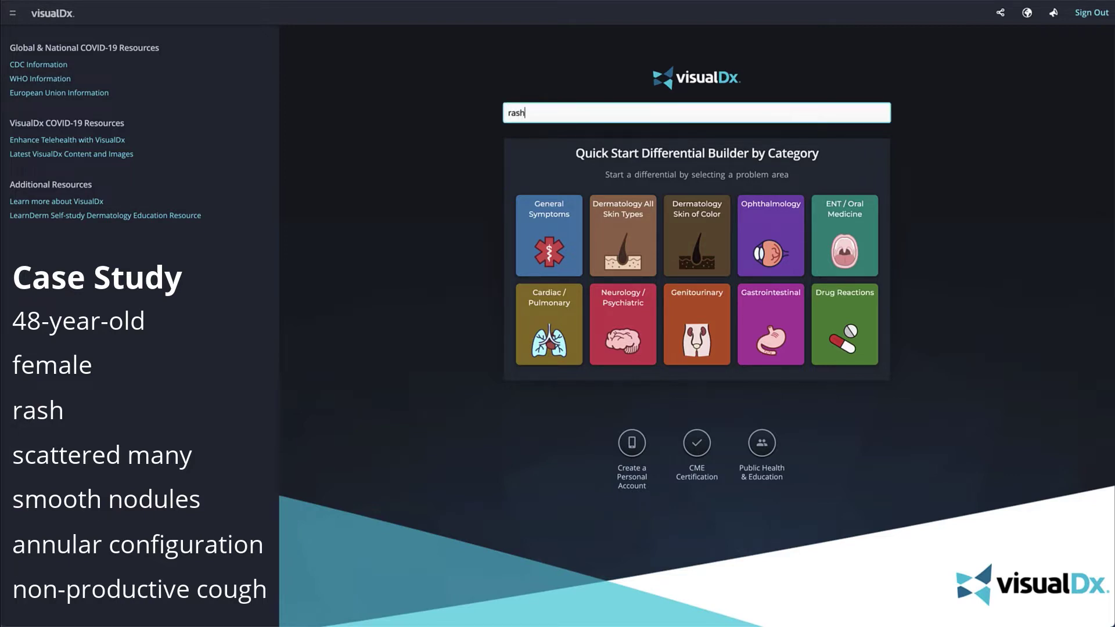
left_click(788, 152)
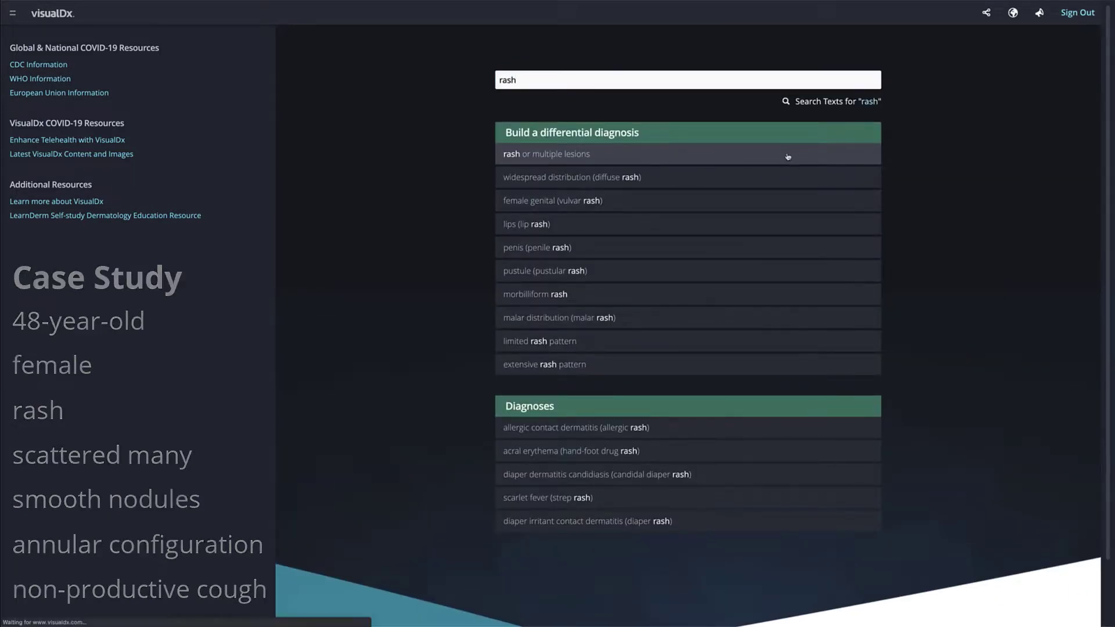
left_click(888, 162)
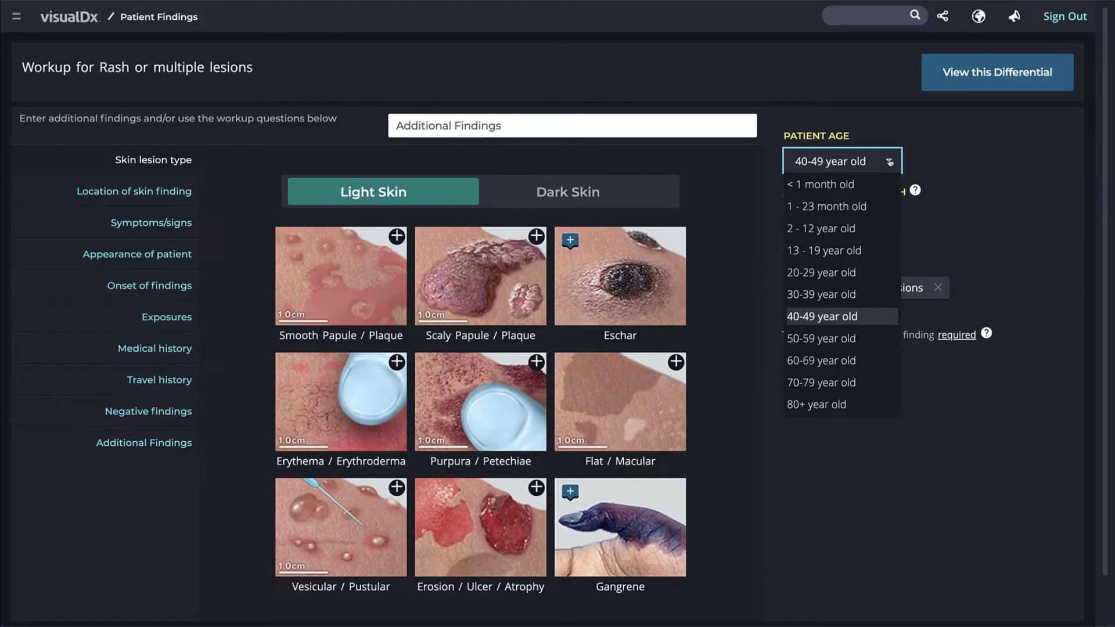
left_click(889, 162)
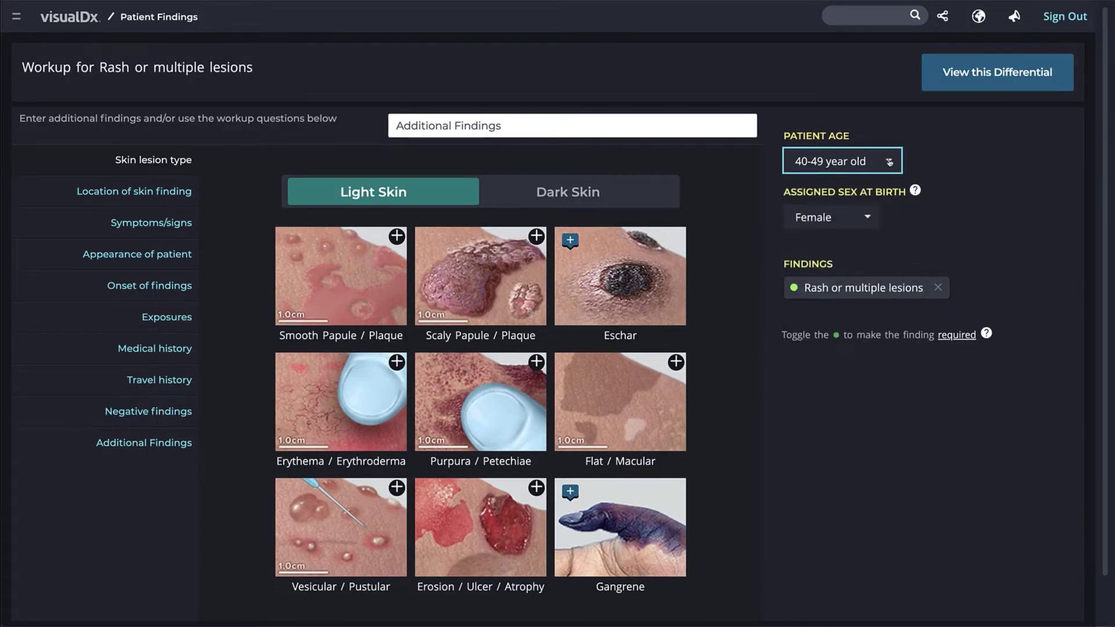
left_click(851, 226)
left_click(851, 226)
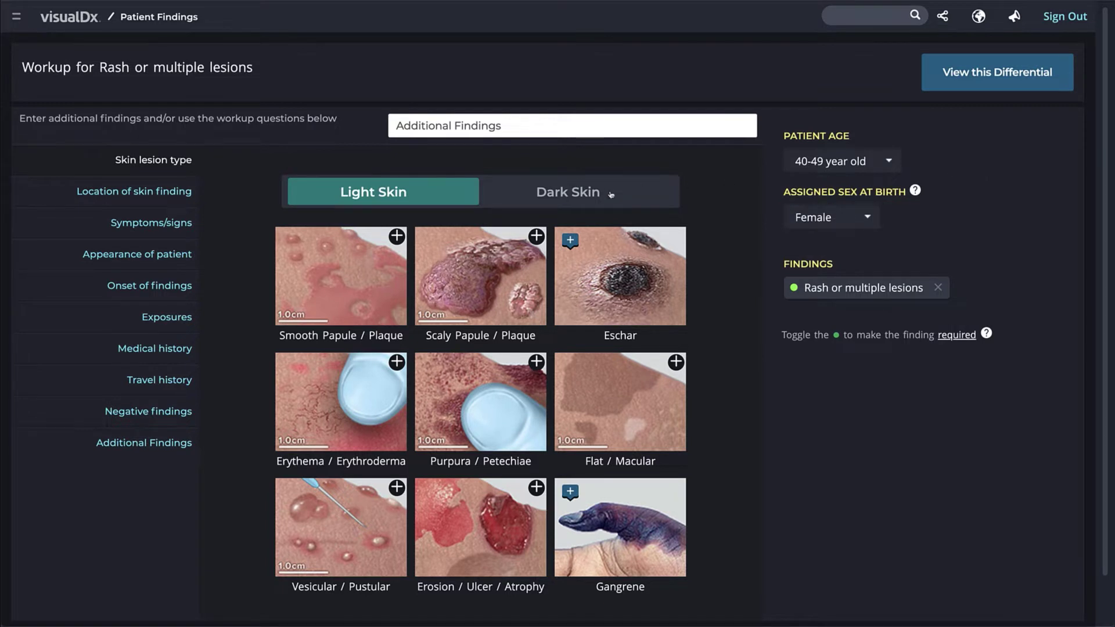
Step: Show the lesion types on dark skin and add Smooth Nodule, refined from Smooth Papule / Plaque, as a finding
left_click(611, 194)
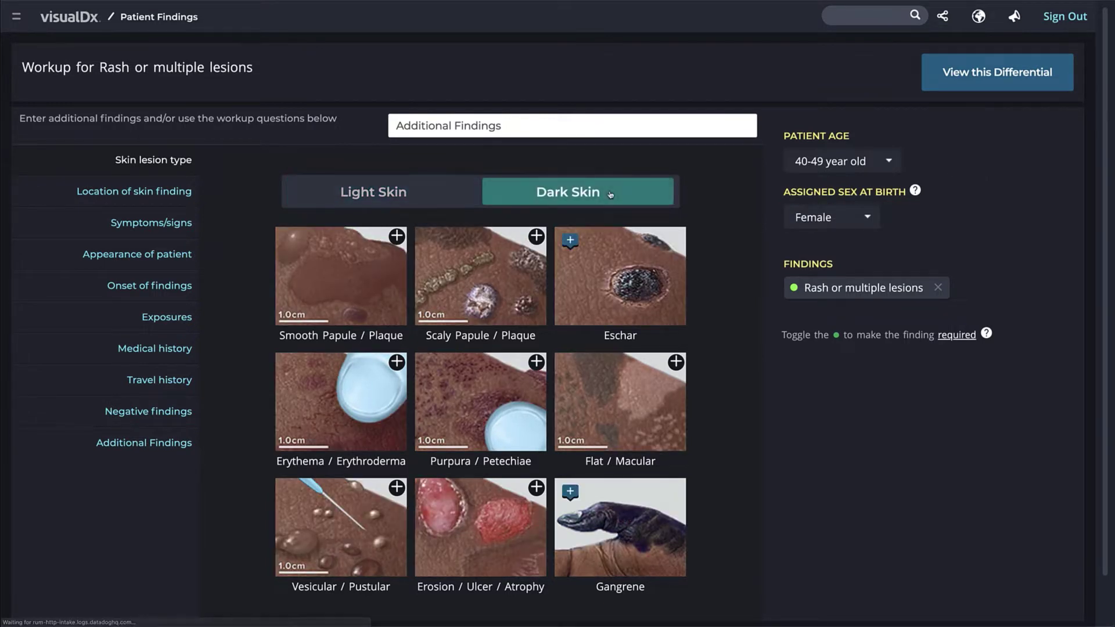
left_click(401, 263)
mouse_move(708, 360)
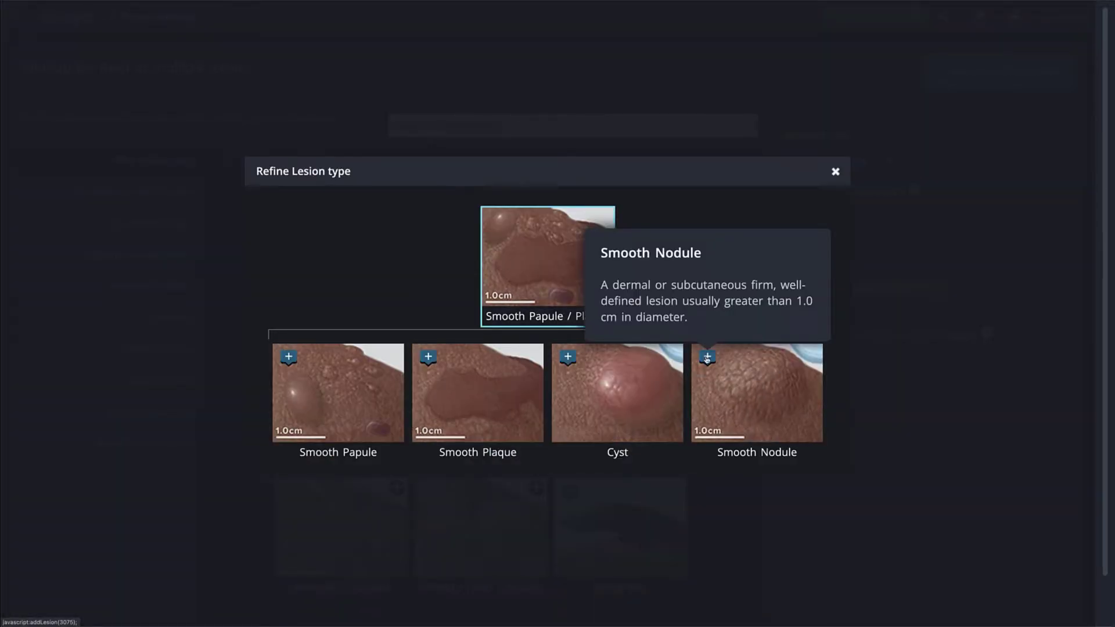
left_click(742, 364)
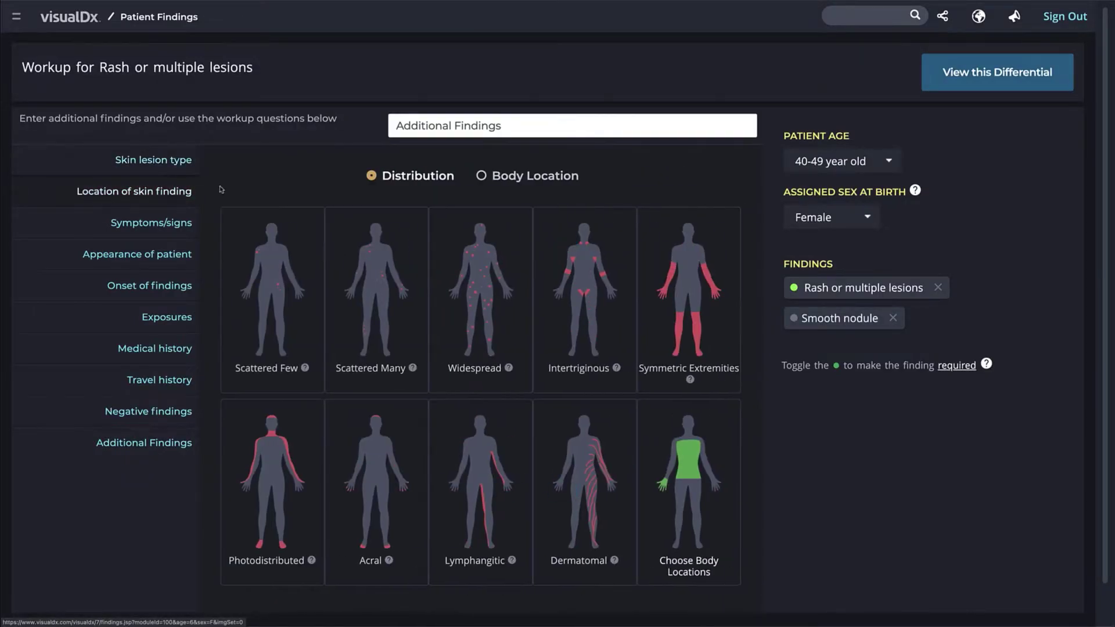
Step: Add the Scattered Many distribution, annular configuration and non-productive cough to the workup findings
left_click(355, 230)
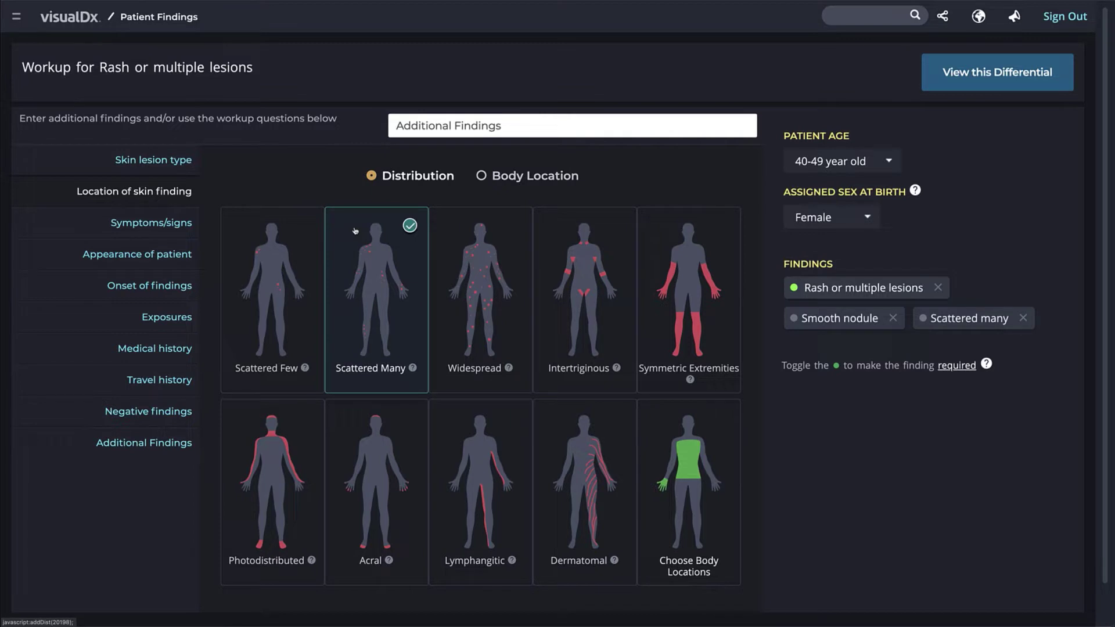
left_click(418, 125)
type("annular")
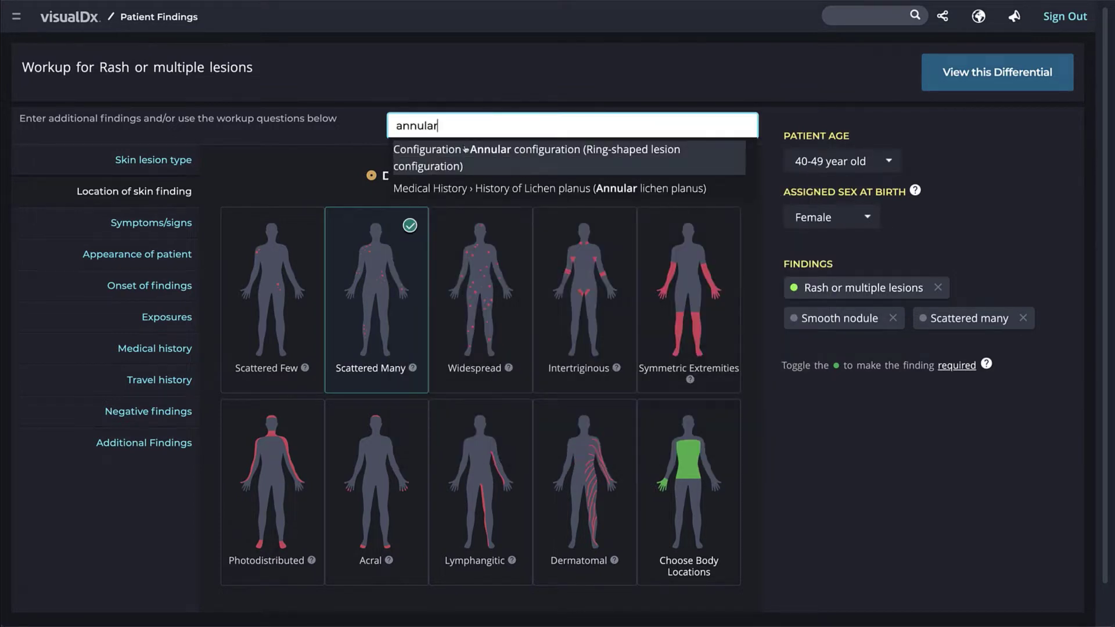
left_click(464, 149)
type("cough")
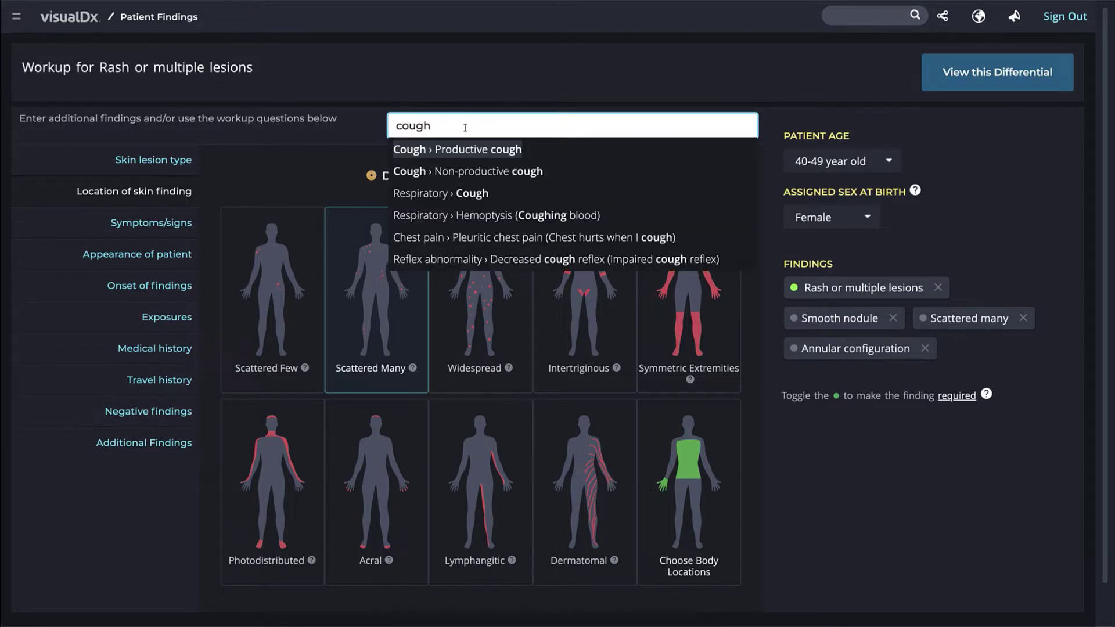
left_click(470, 171)
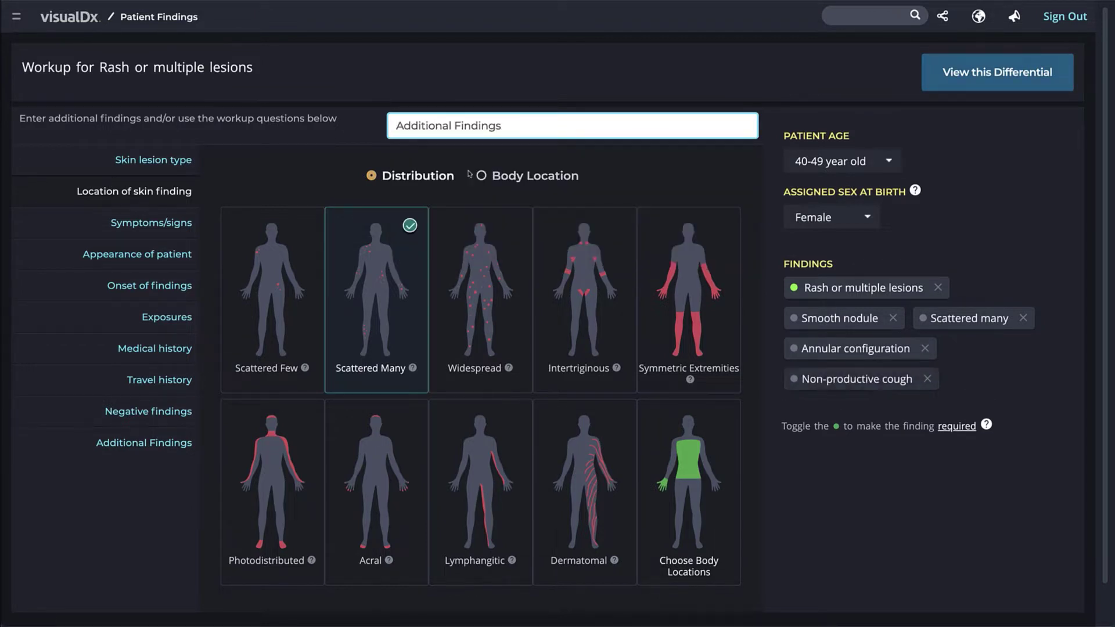
Step: View the differential for the entered findings and open the Sarcoidosis diagnosis
left_click(1034, 71)
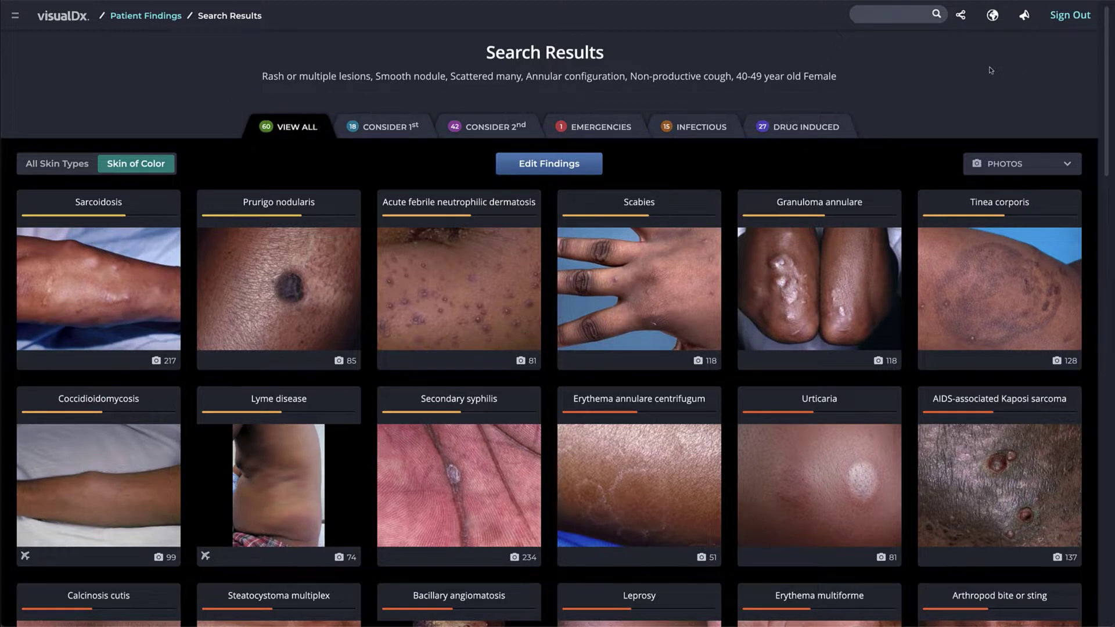
left_click(99, 290)
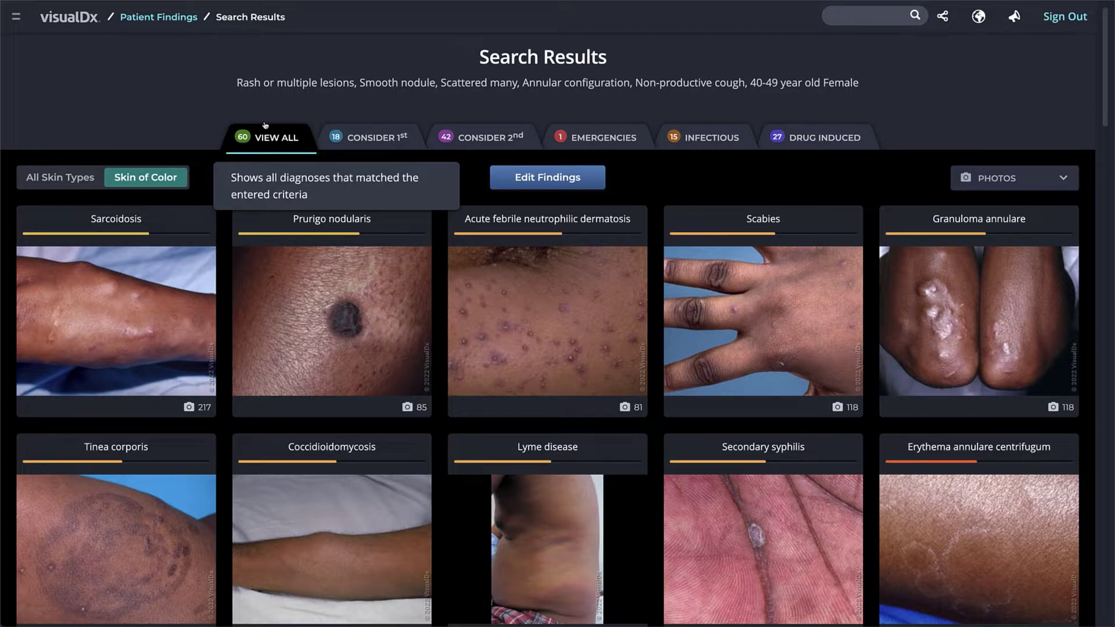
Step: Review the Consider 1st, Consider 2nd, Emergencies, Infectious and Drug Induced diagnosis groups, and return to all matching diagnoses
left_click(365, 137)
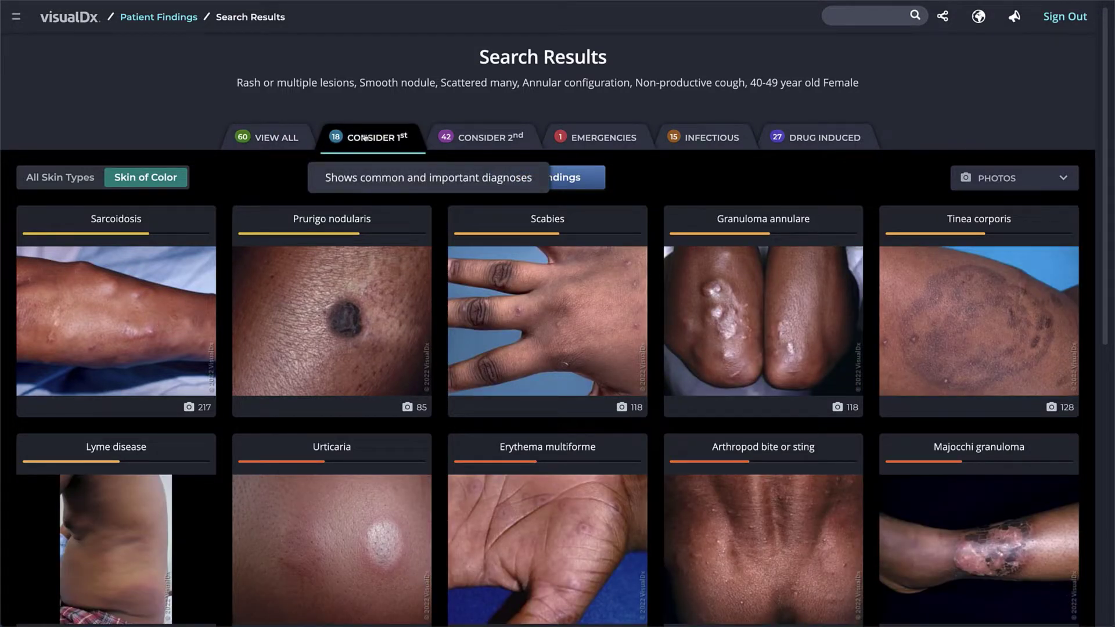
left_click(495, 130)
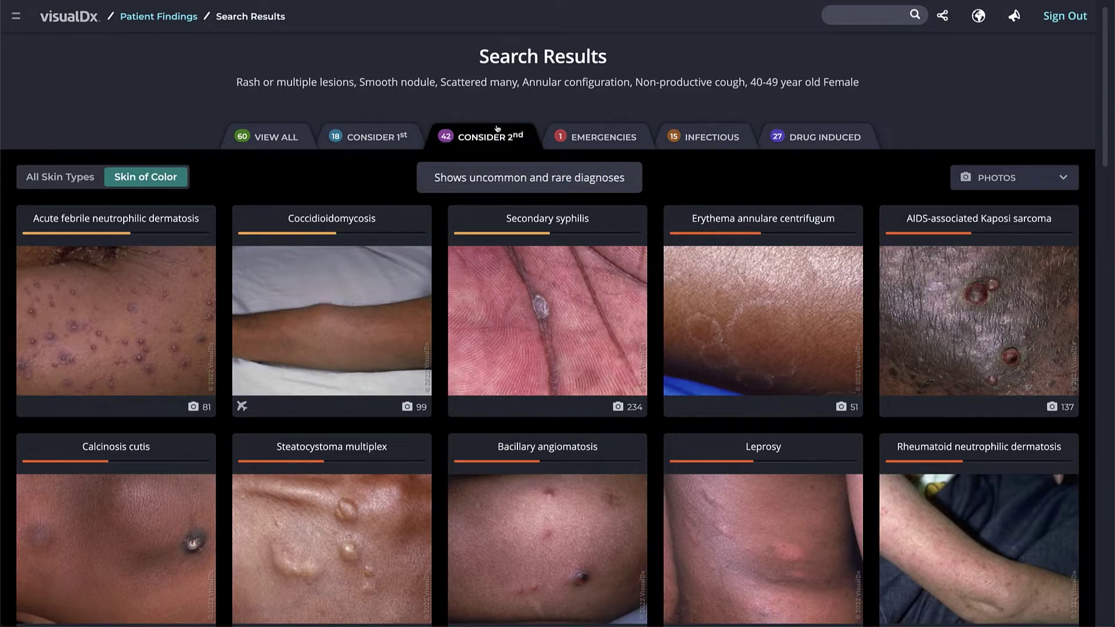
left_click(592, 127)
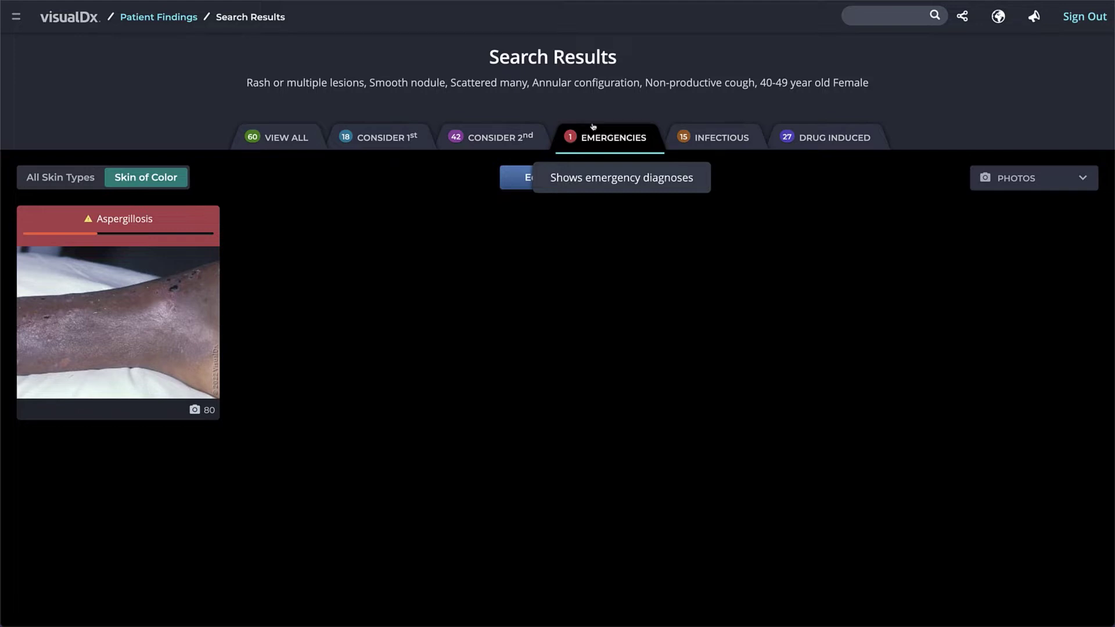
left_click(720, 129)
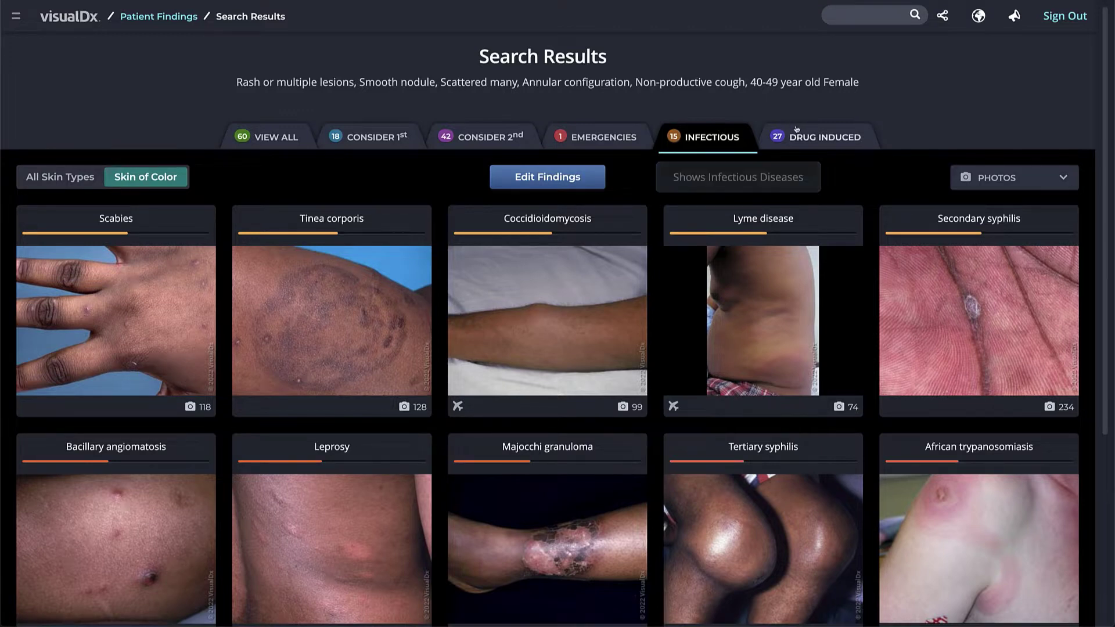
left_click(836, 126)
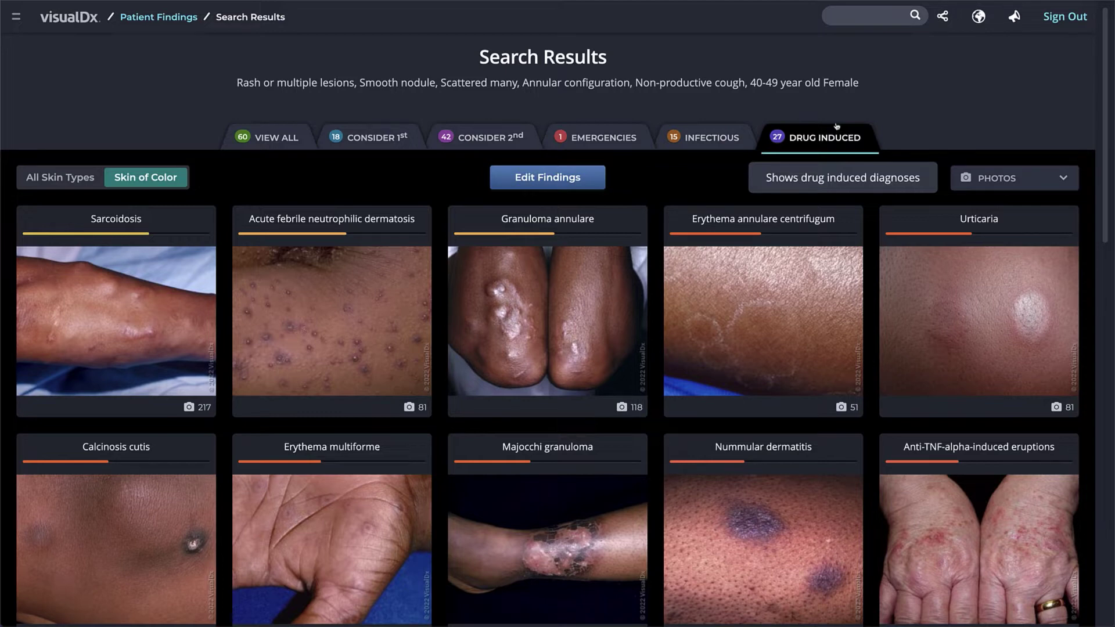
left_click(269, 137)
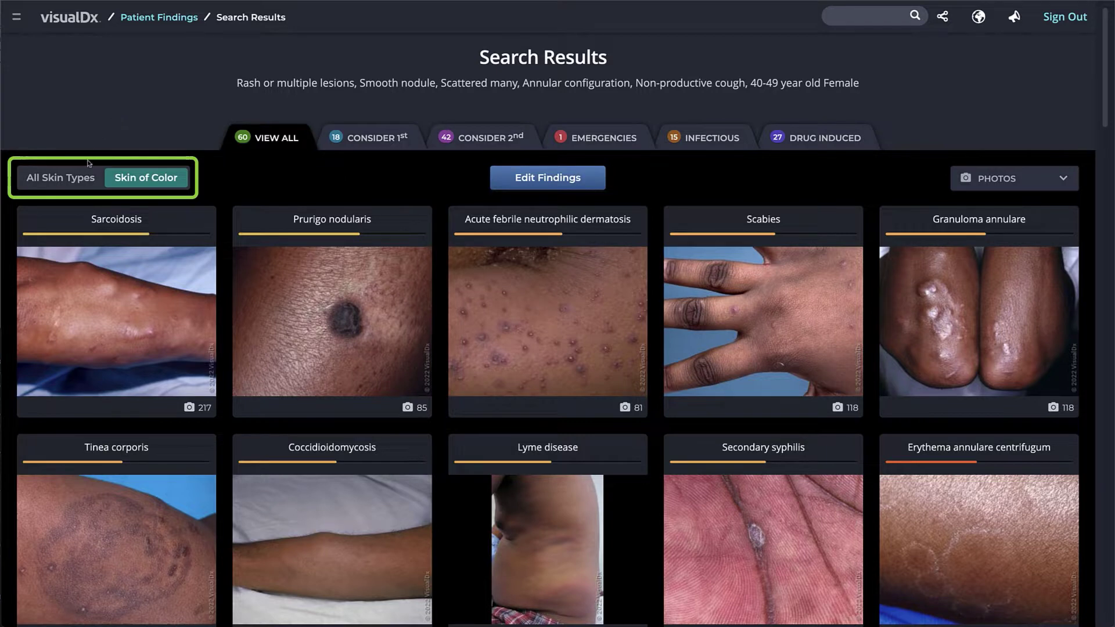
Step: Compare the differential's result images for all skin types with those for skin of color
left_click(61, 177)
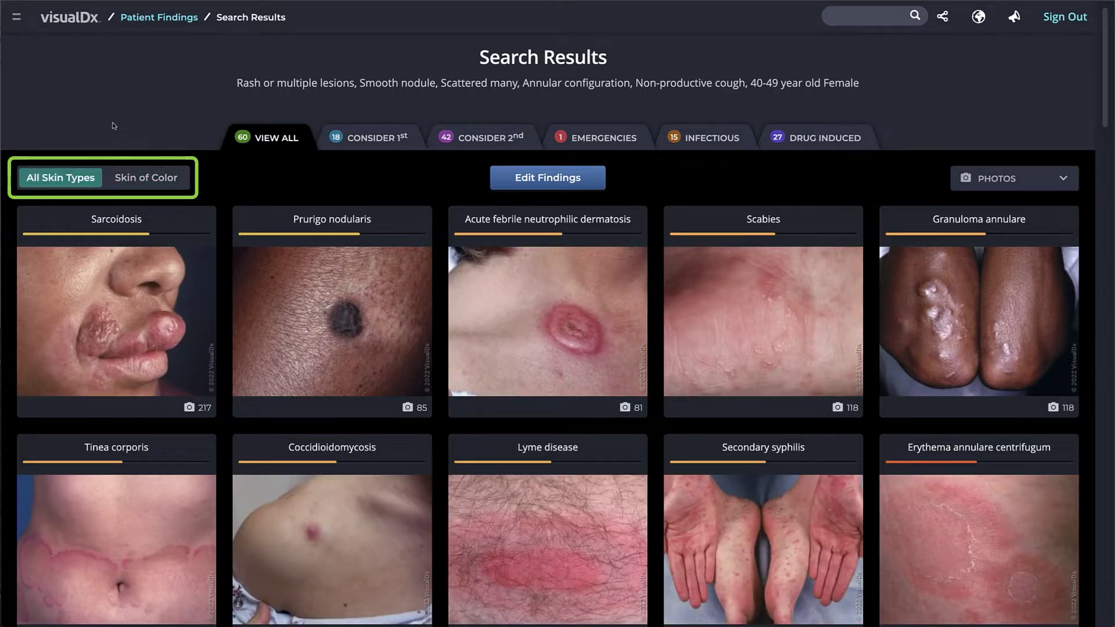
left_click(139, 177)
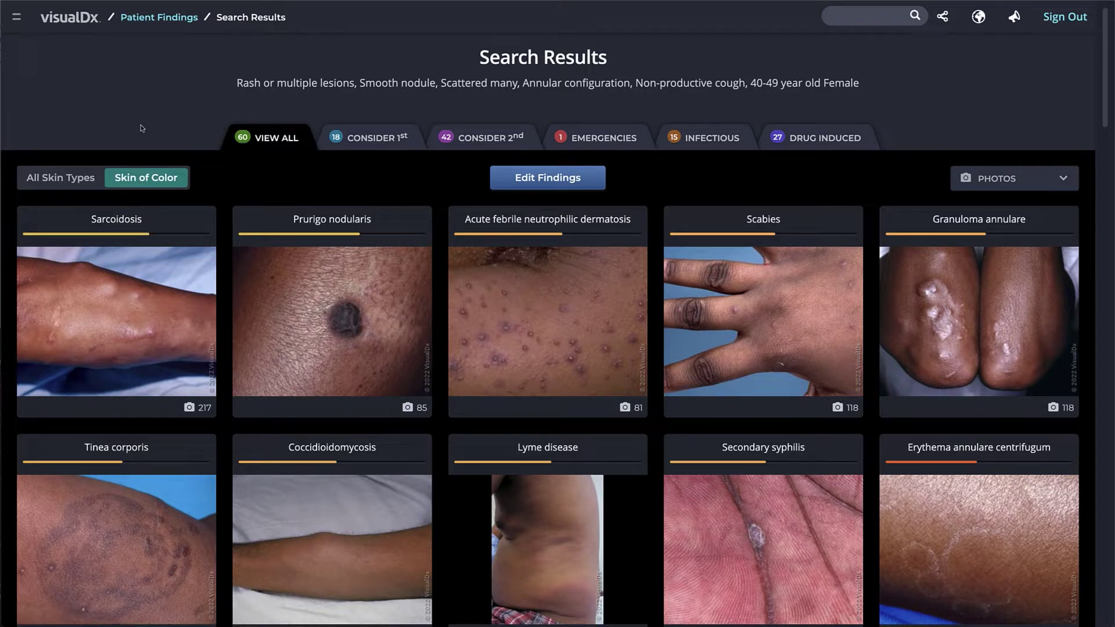
Step: Display the search results as Sympticons, as a list, and in the default view
left_click(1050, 180)
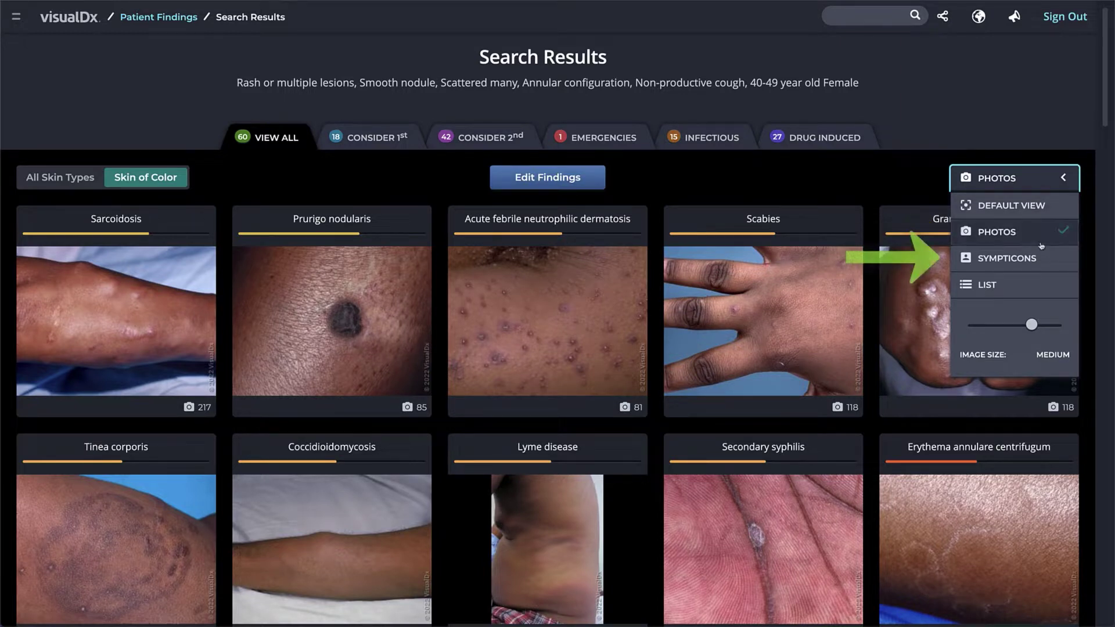
left_click(1053, 259)
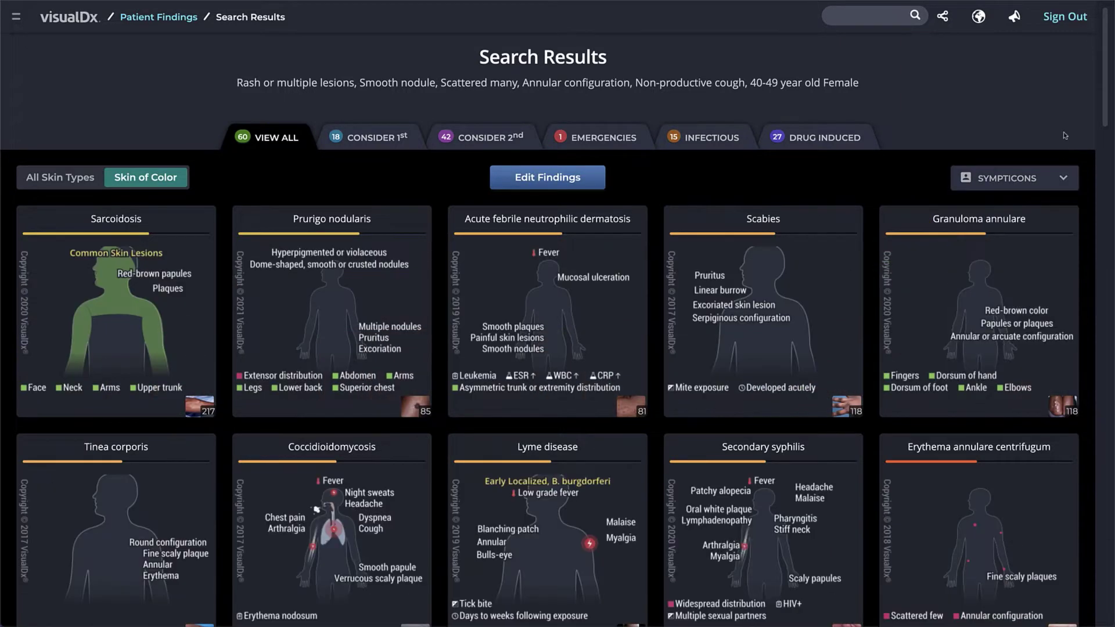
left_click(1062, 178)
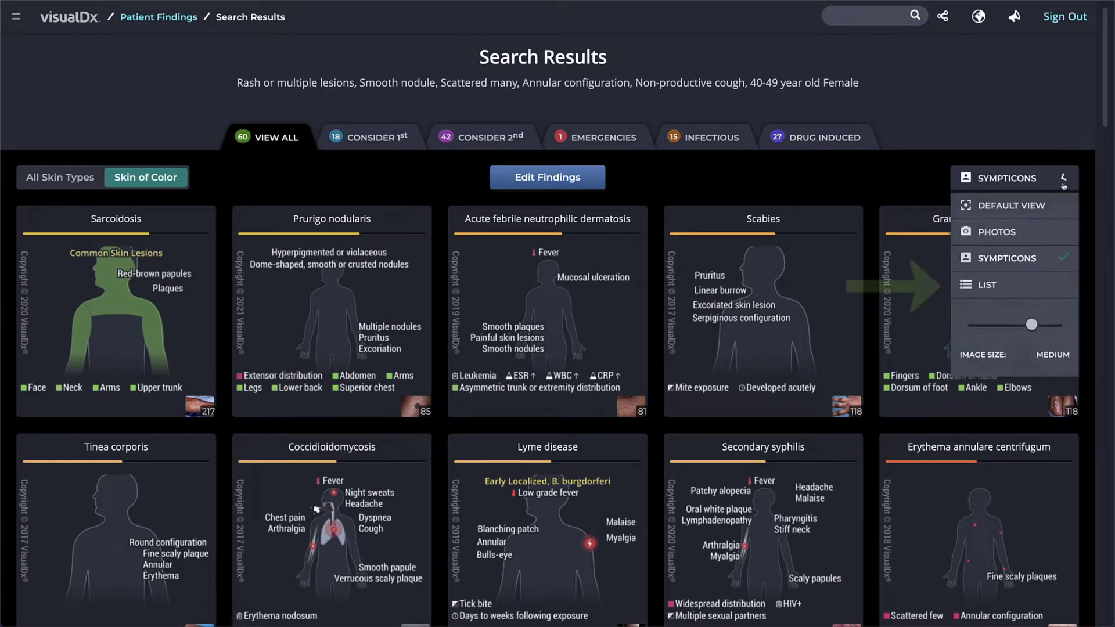
left_click(1053, 282)
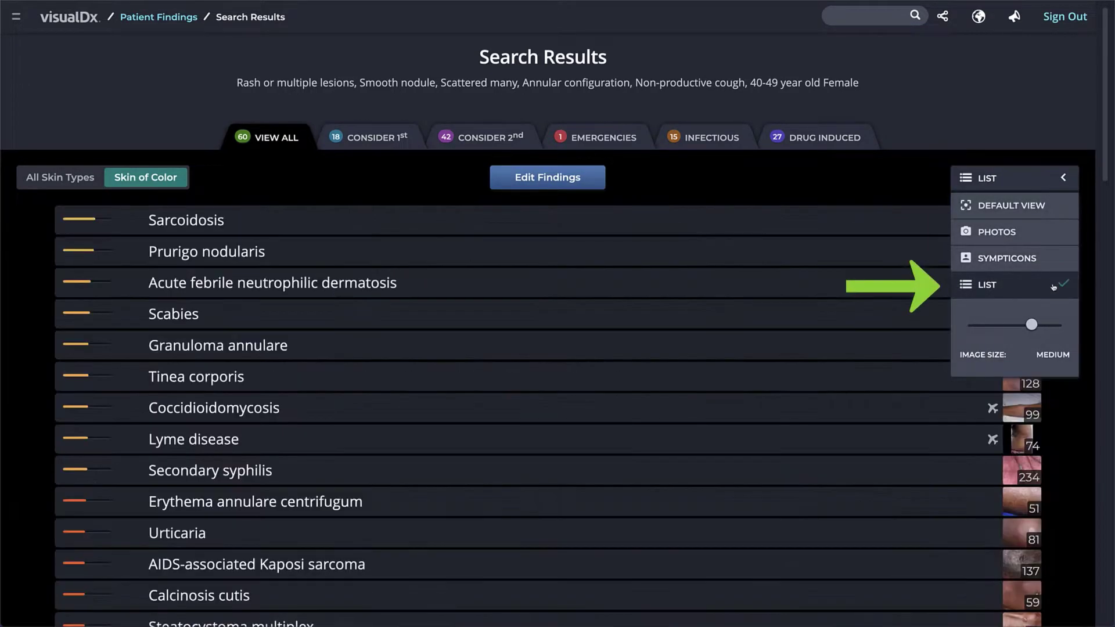
left_click(1052, 174)
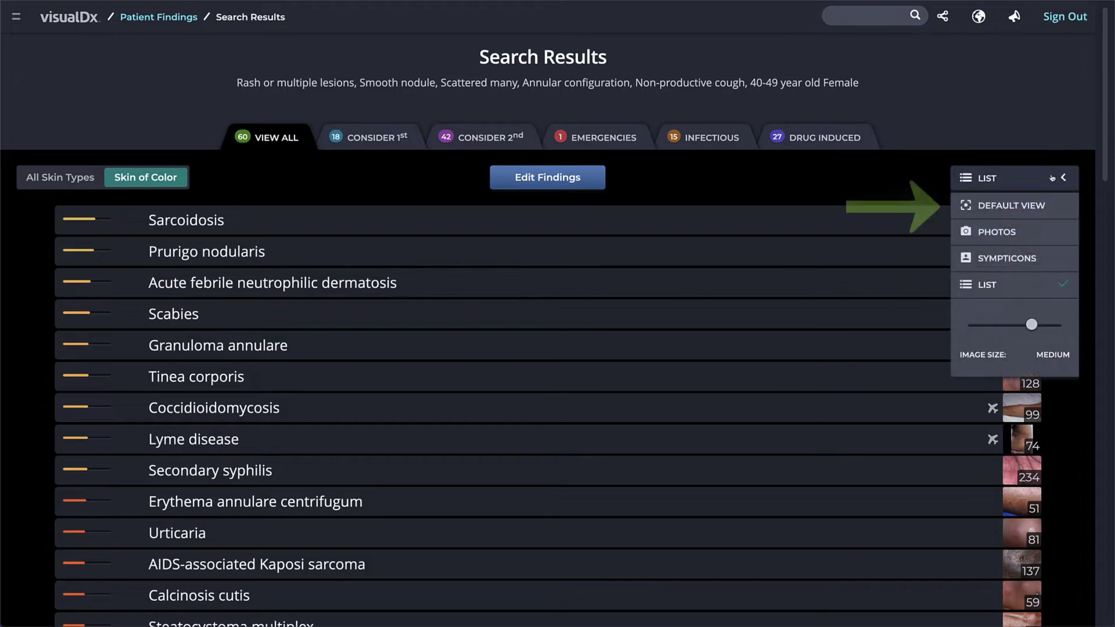
left_click(1048, 206)
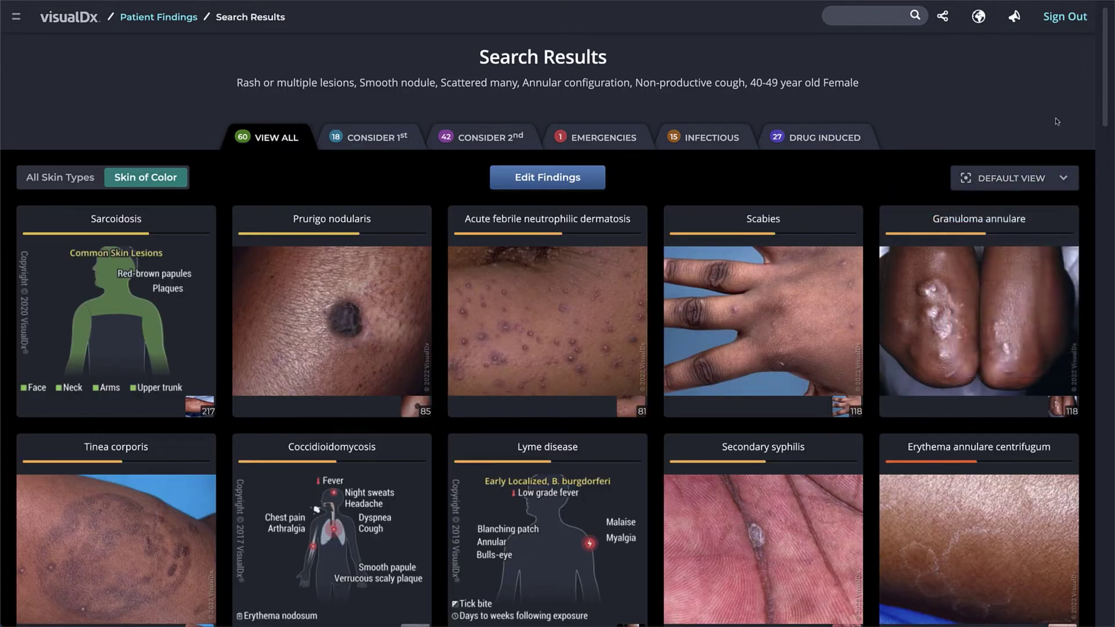
Step: Switch the search results back to photos and adjust the image size, trying Extra Small and a slightly larger setting
left_click(1063, 178)
left_click(997, 231)
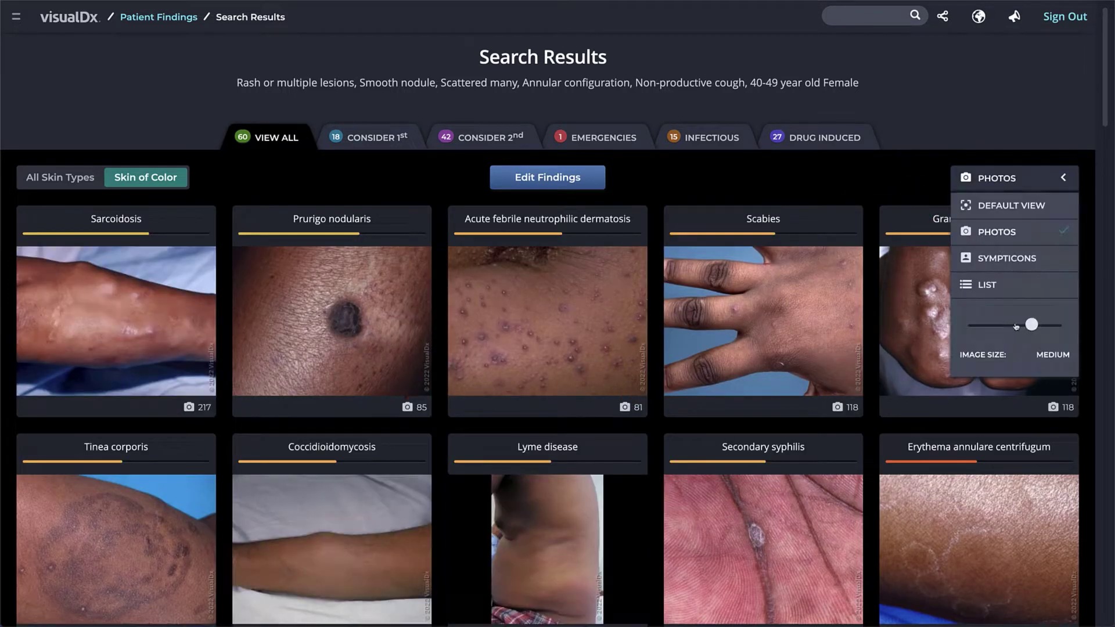
left_click(971, 327)
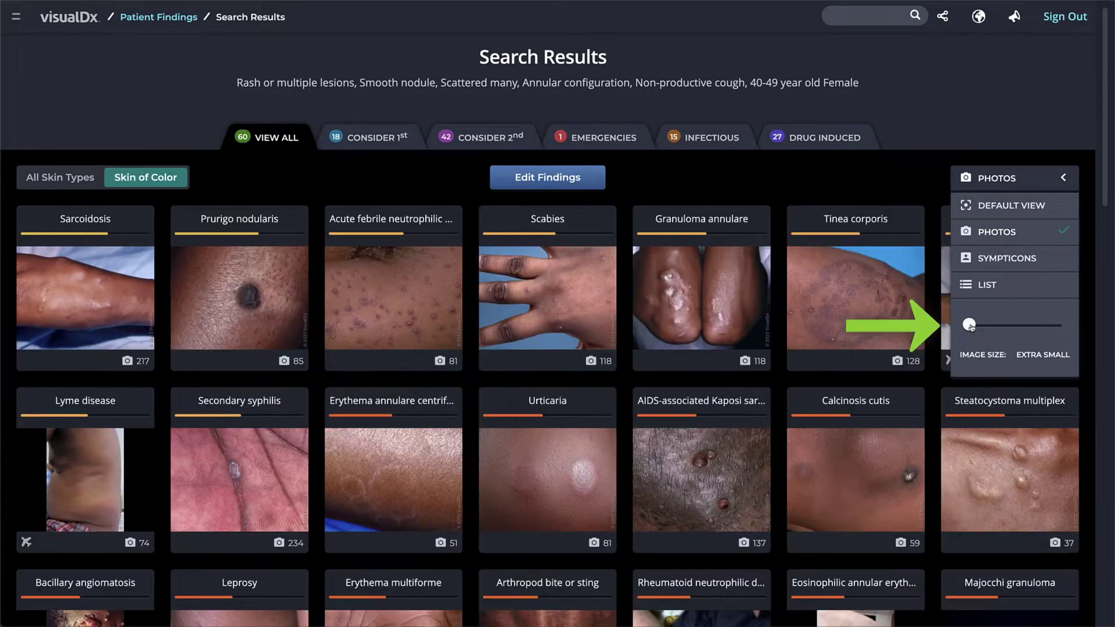
left_click_drag(971, 327, 995, 329)
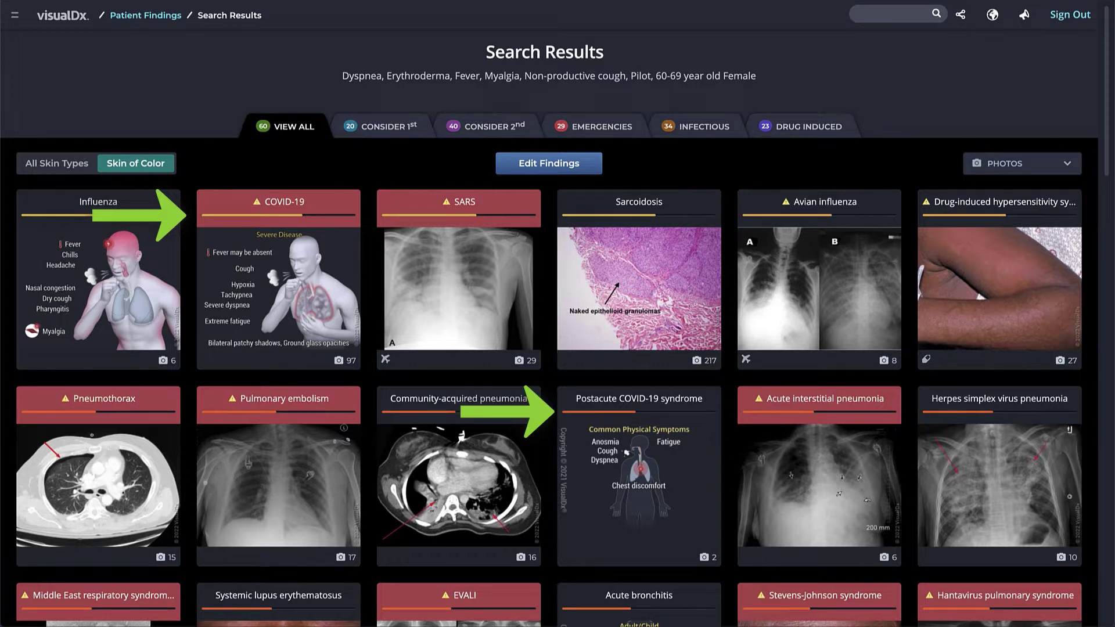
Step: Check which of the entered findings match the COVID-19 diagnosis
mouse_move(223, 203)
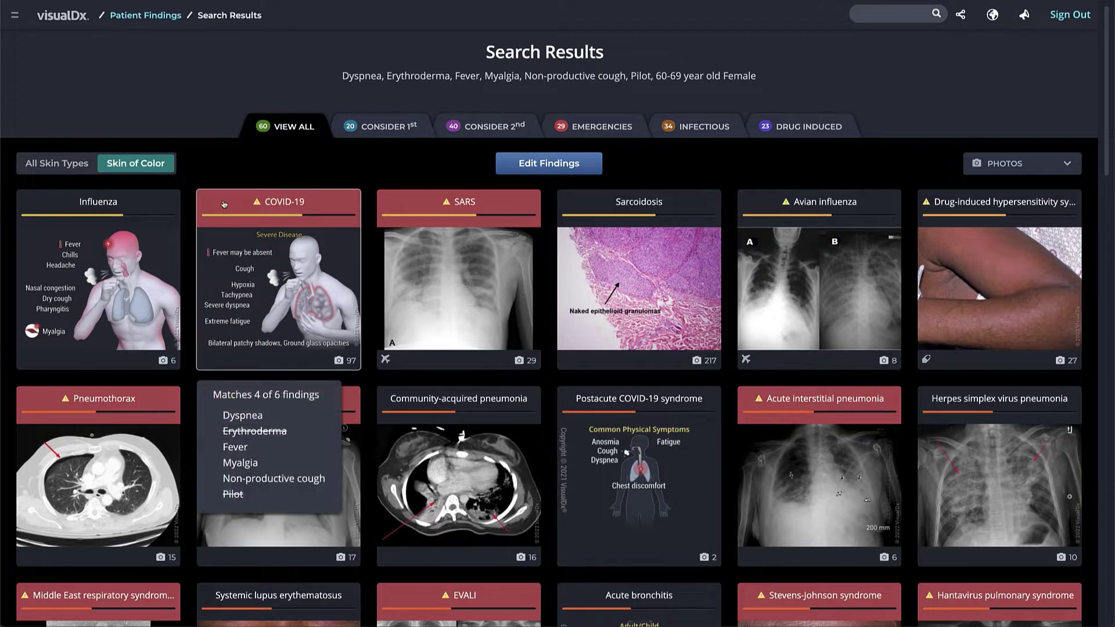
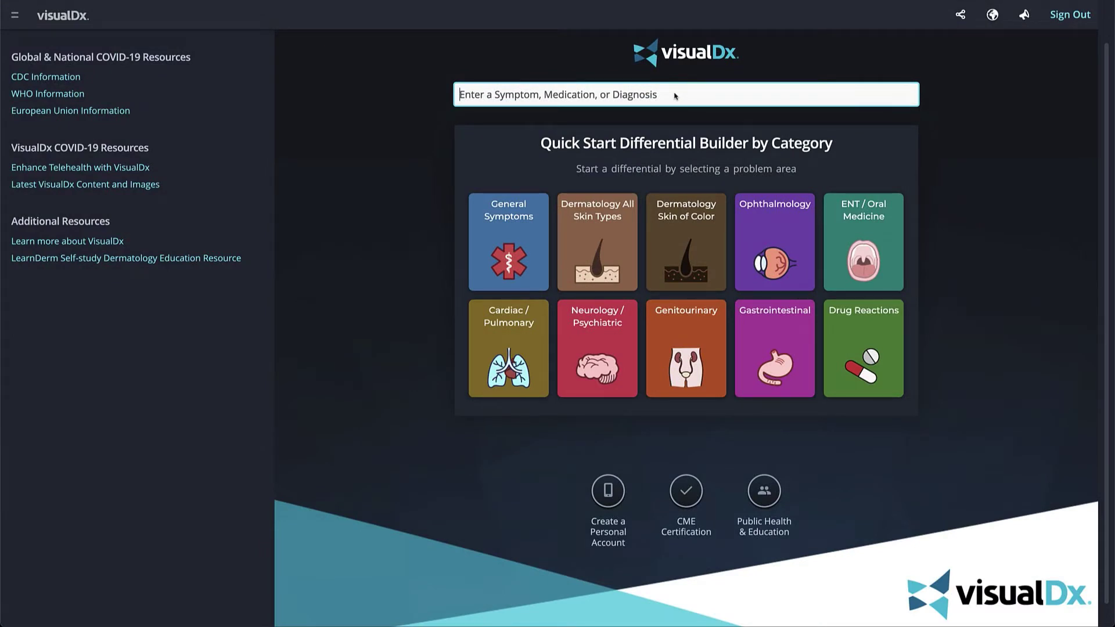
Step: Search for abdominal pain and start building a differential diagnosis from it
type("abdomin")
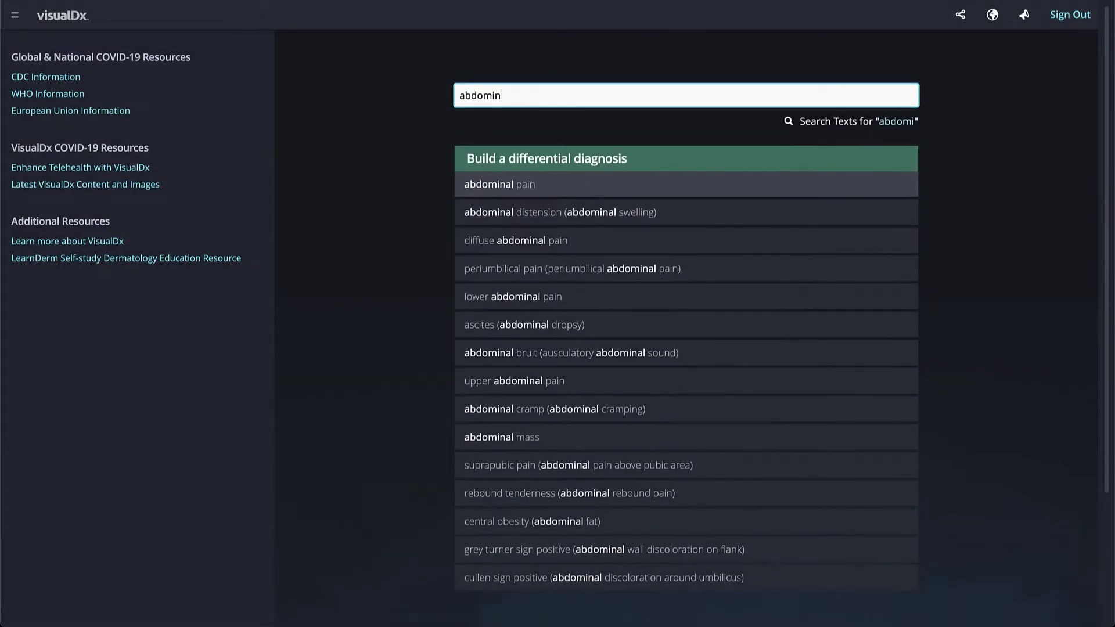
type("al pain")
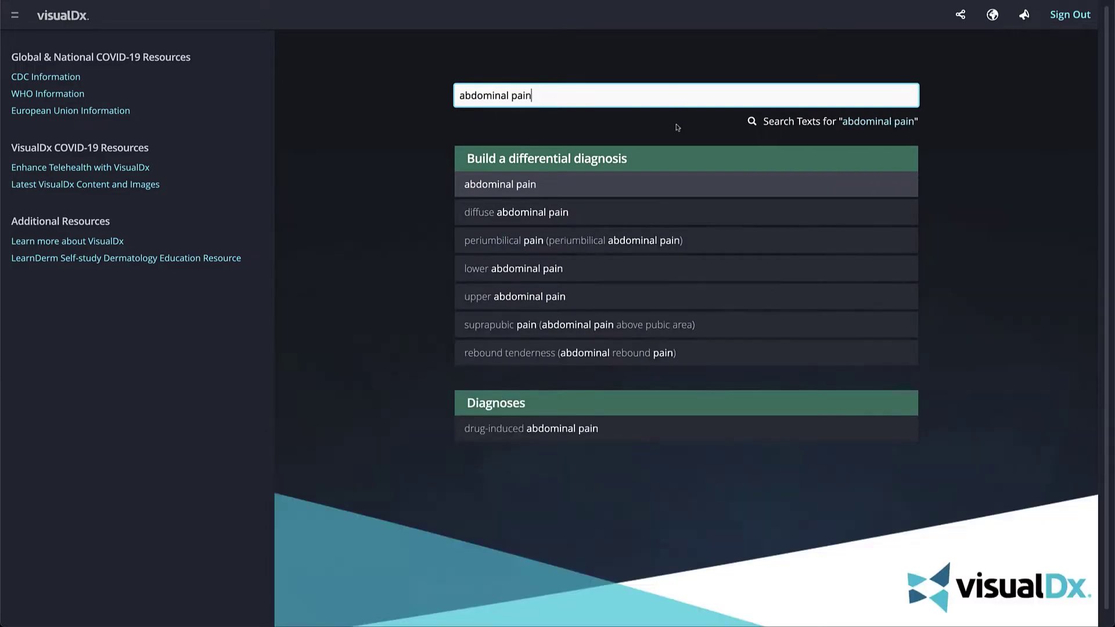
left_click(668, 182)
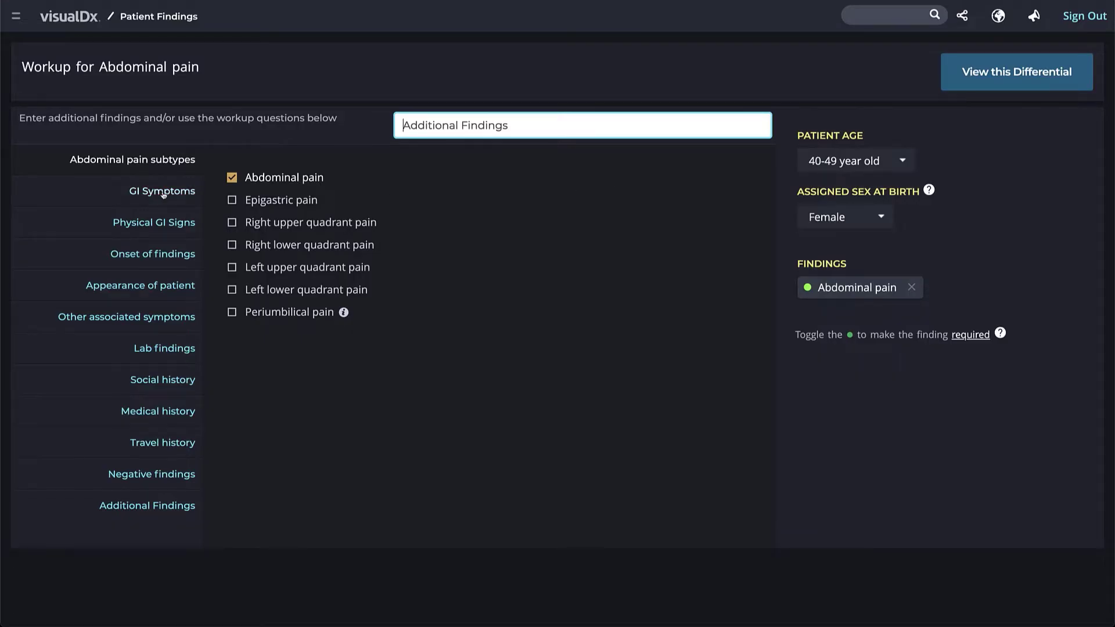
Step: Add nausea, vomiting, acute development over days to weeks, and Patient appears ill to the abdominal pain workup
left_click(163, 193)
left_click(223, 181)
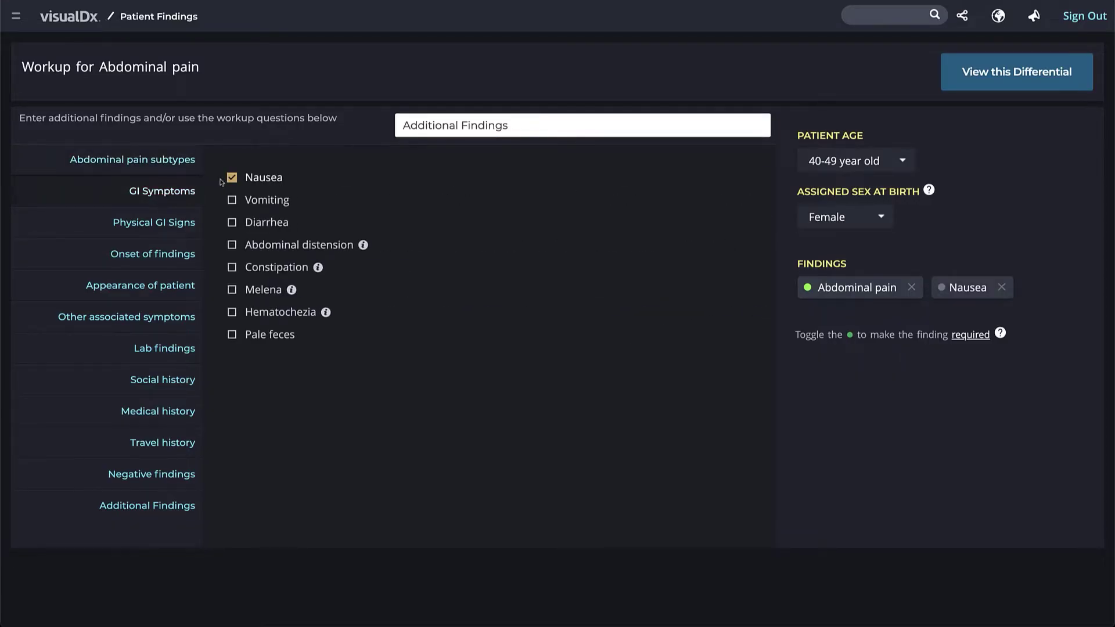
left_click(222, 201)
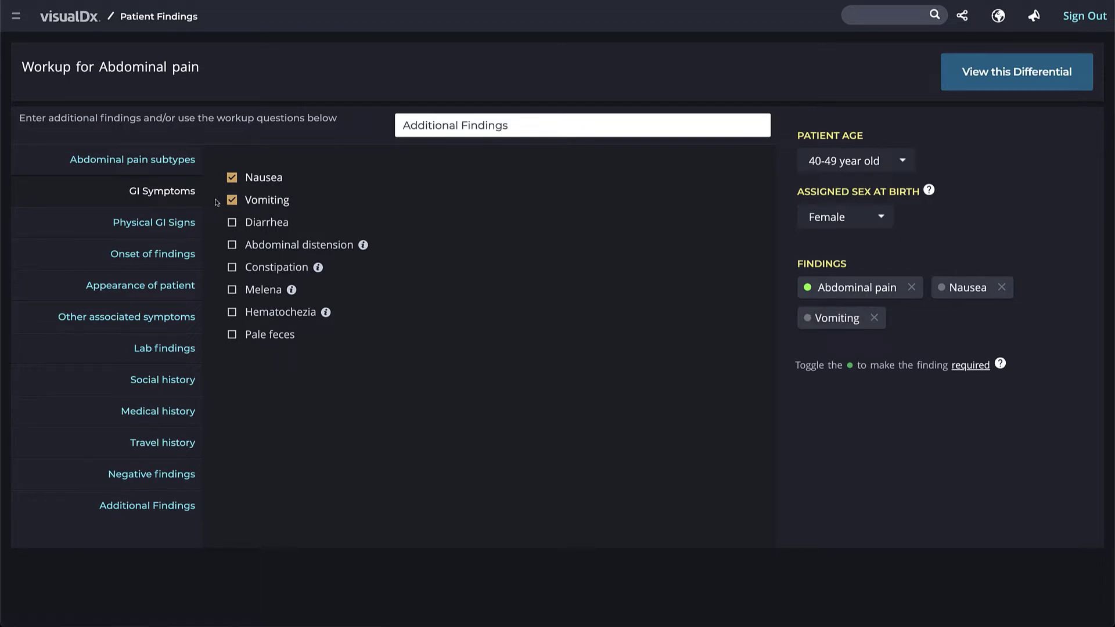
left_click(186, 253)
left_click(222, 201)
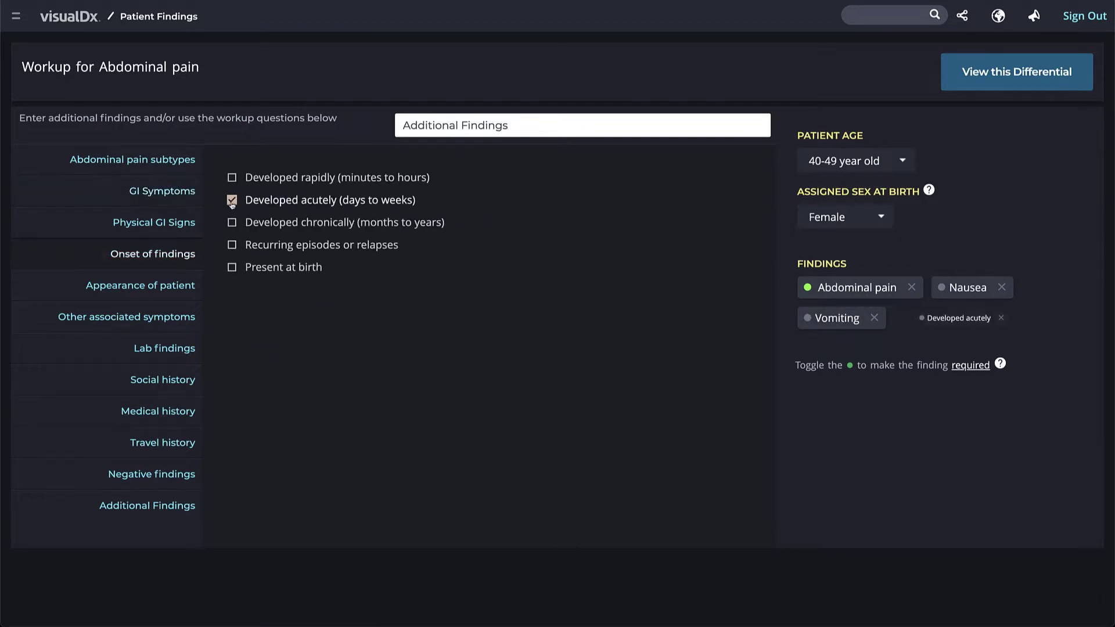
left_click(164, 286)
left_click(261, 201)
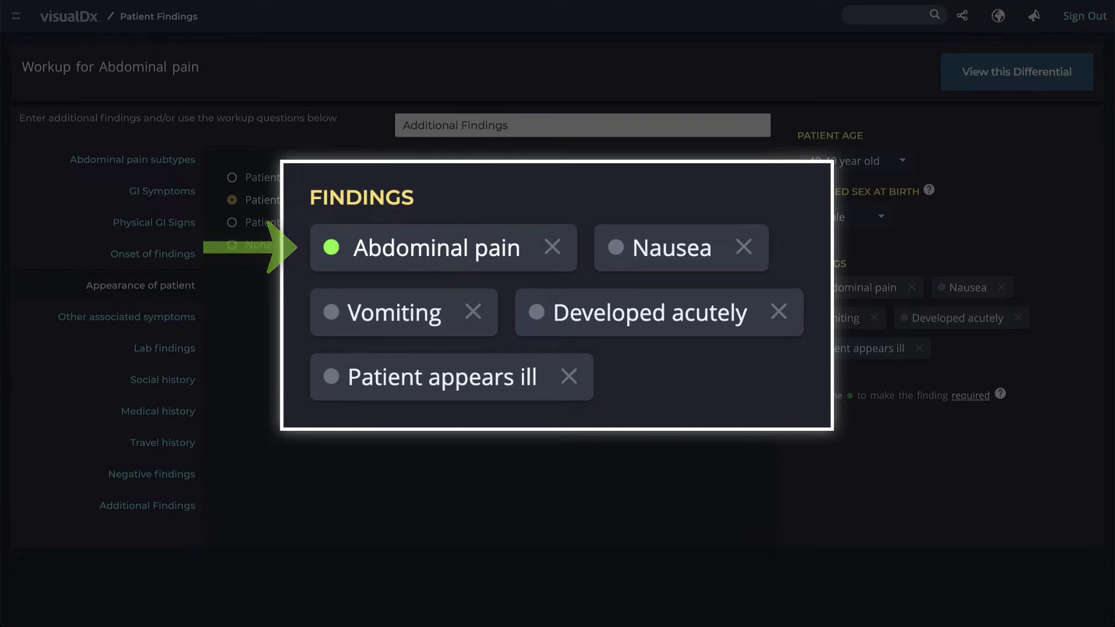
Step: Add General Fever as an additional finding and remove it from the findings again
left_click(583, 125)
type("fever")
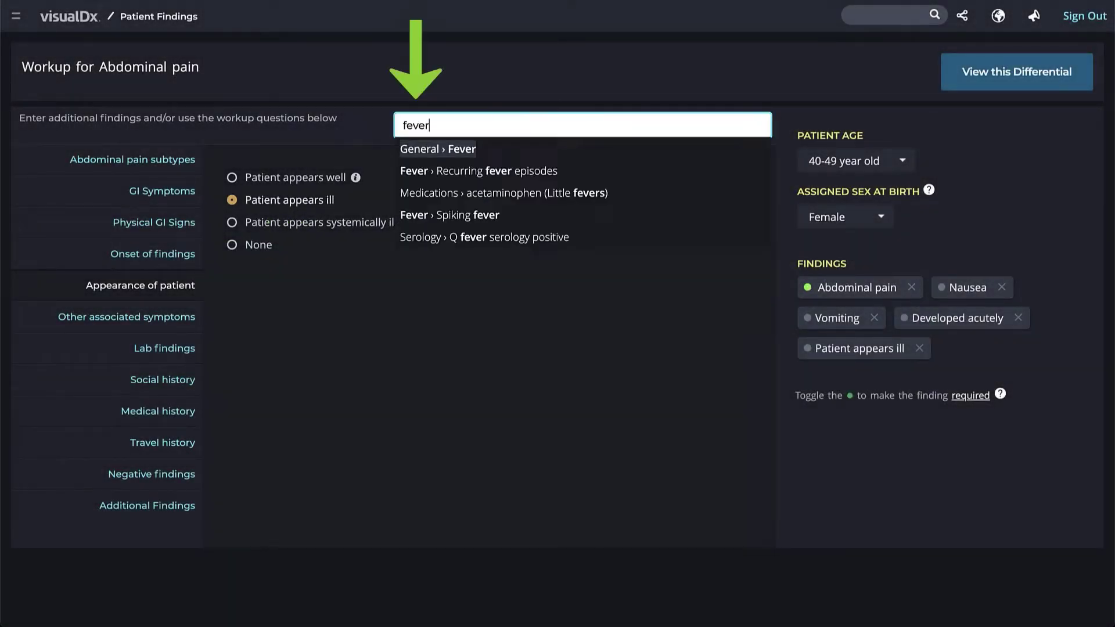
left_click(440, 151)
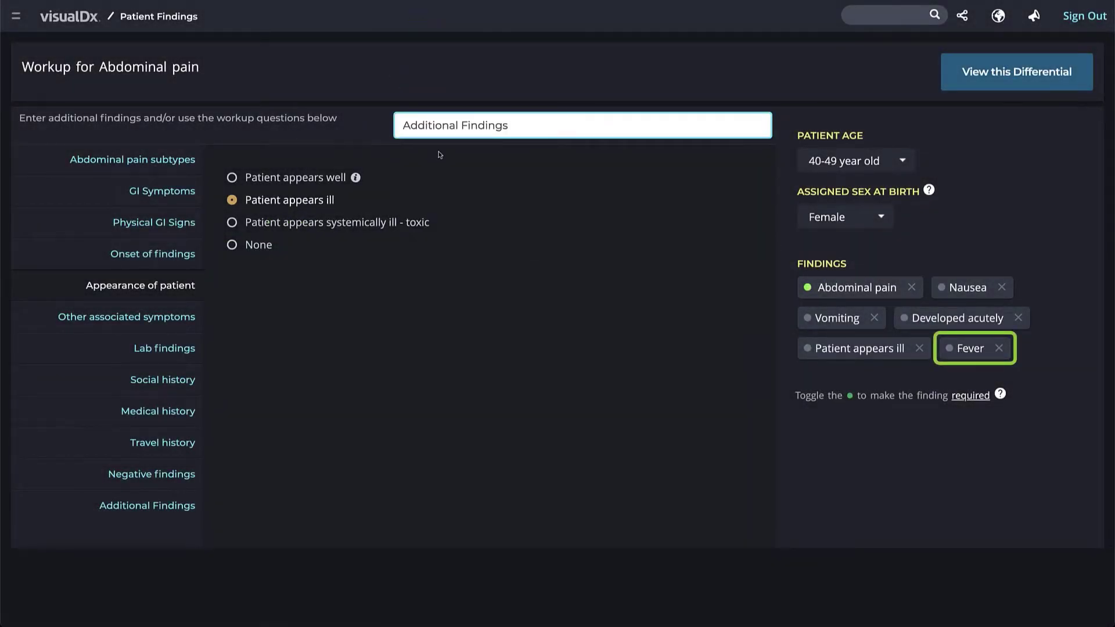
left_click(1004, 350)
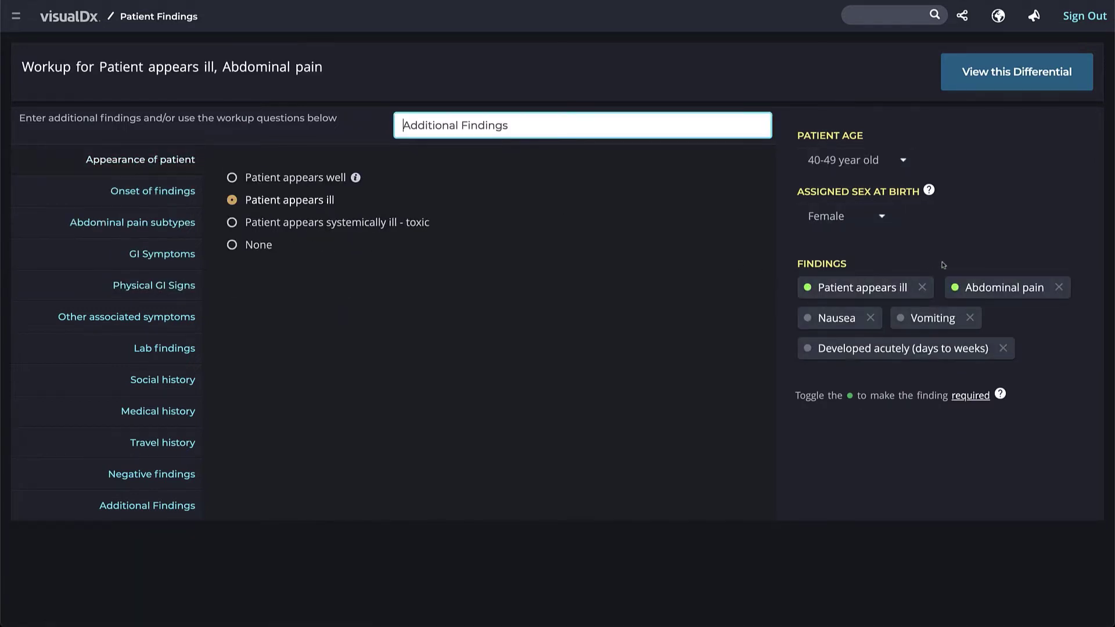
Step: Make the Patient appears ill finding no longer required and view the differential
left_click(807, 287)
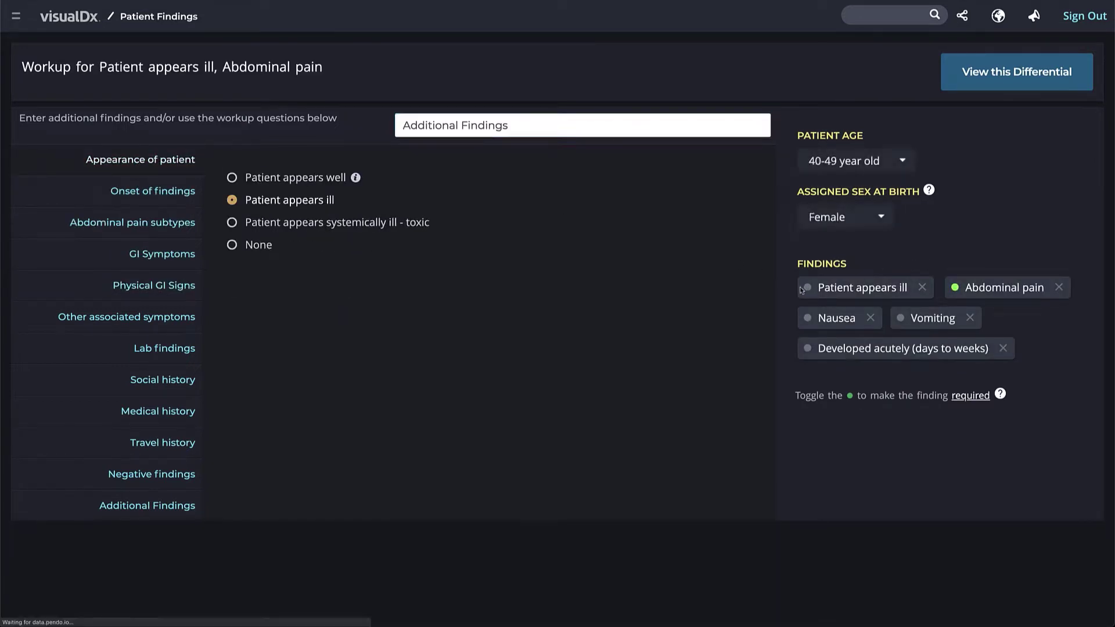
left_click(988, 85)
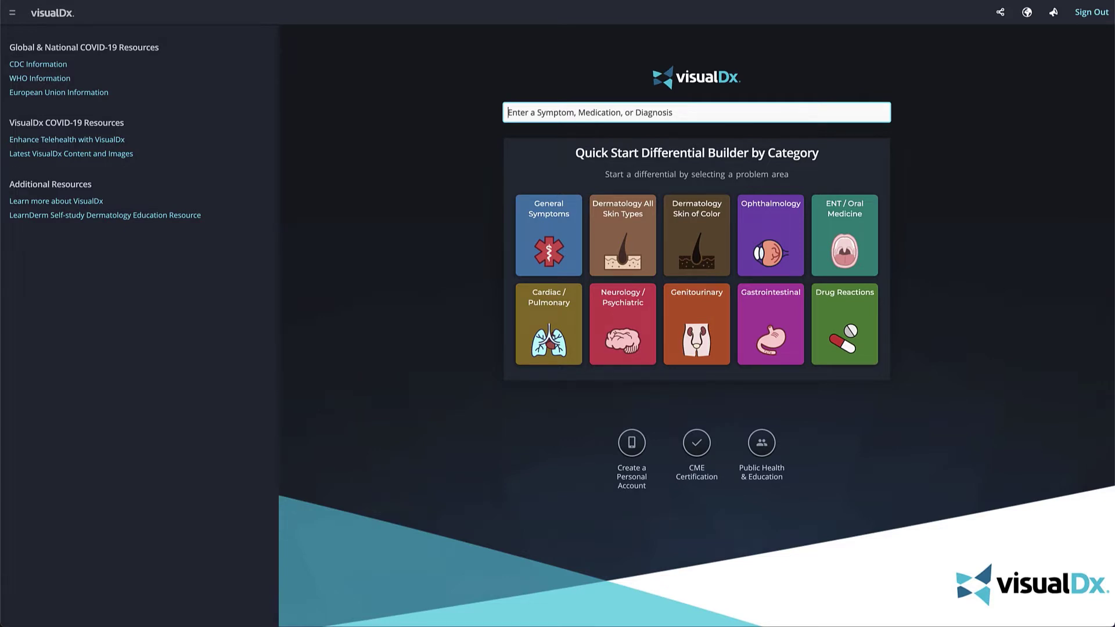
Step: Search for psoriasis and open the psoriasis diagnosis article
type("ps")
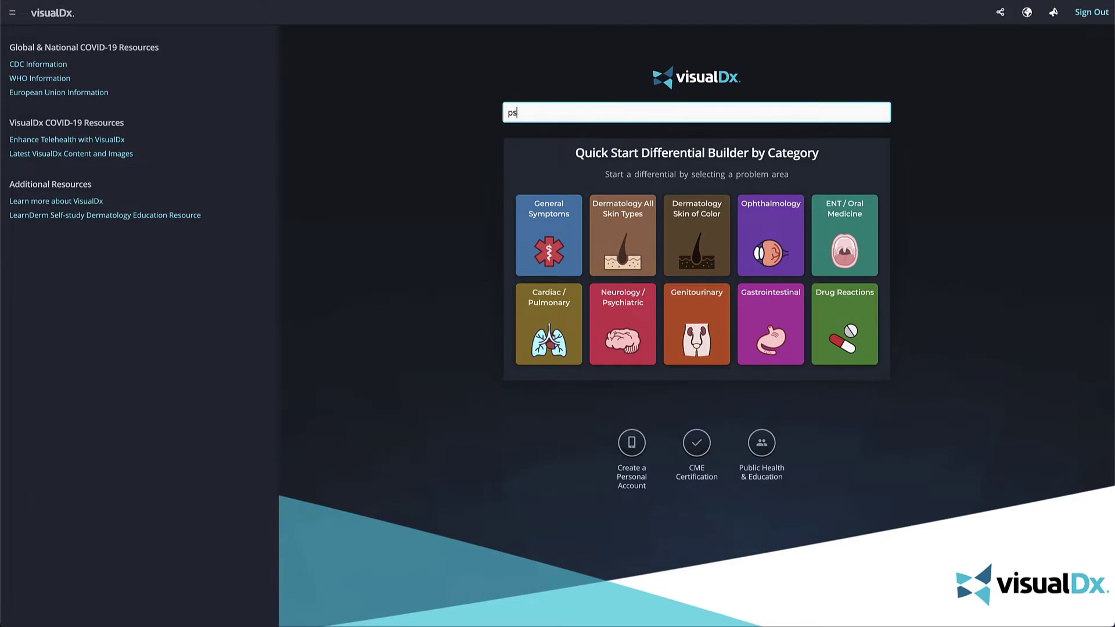
type("oriasis")
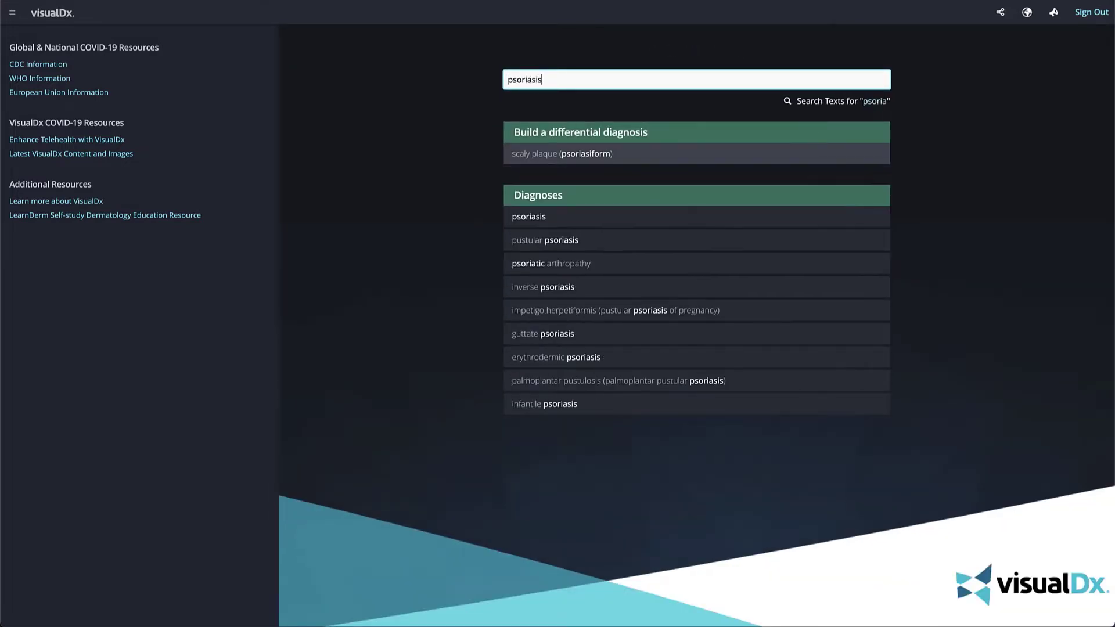
key("Down")
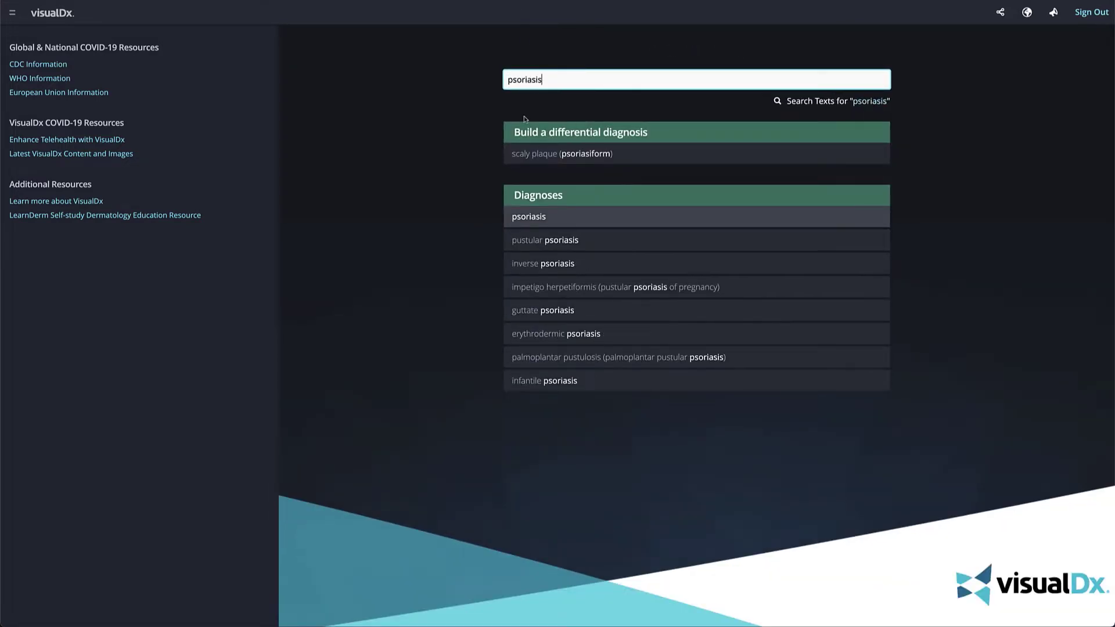
left_click(526, 218)
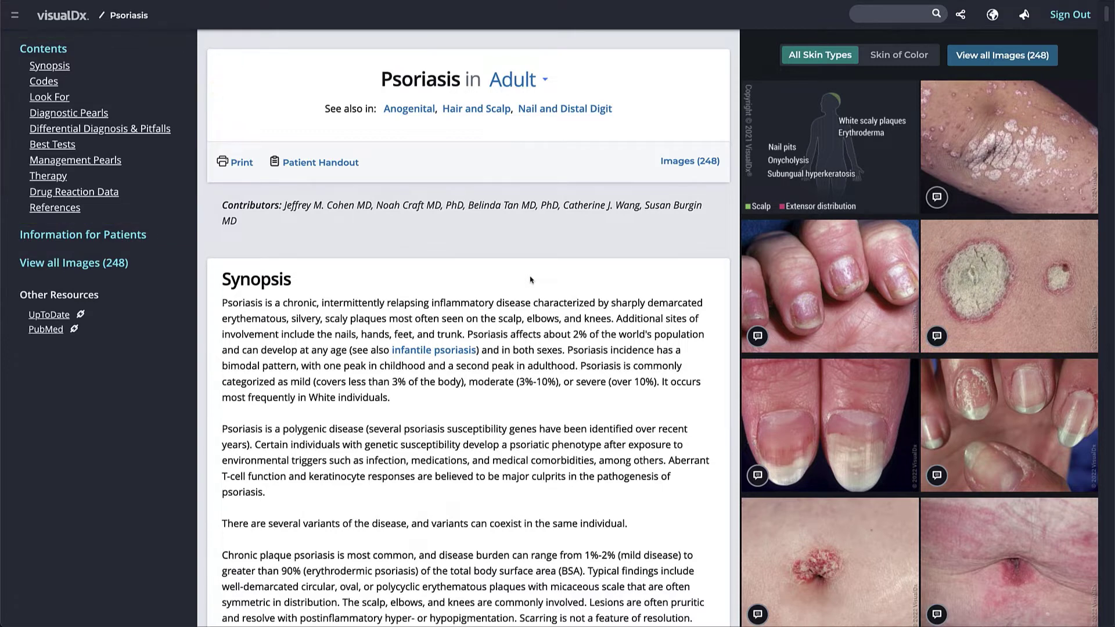
Step: Examine the psoriasis article's sections from Codes and Look For through Therapy, Drug Reaction Data and References
left_click(34, 81)
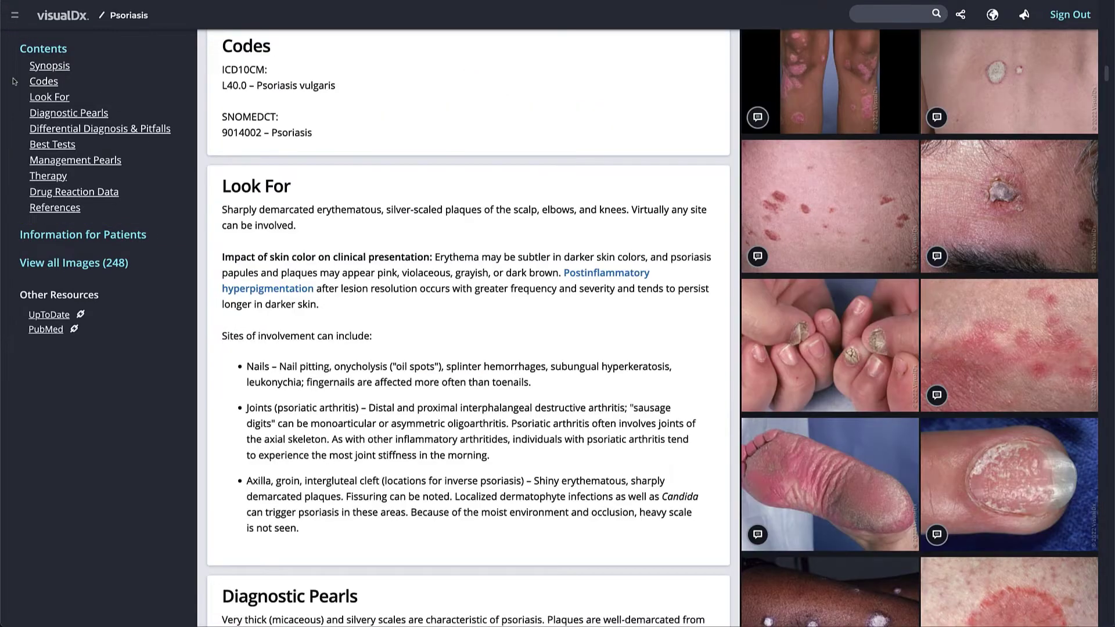
left_click(20, 98)
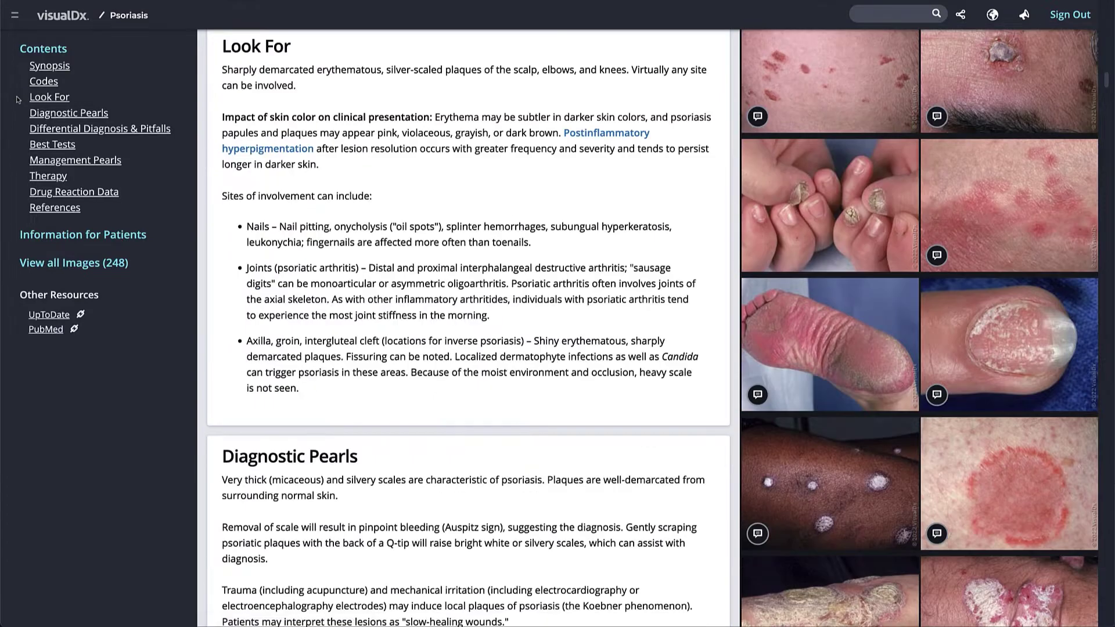
left_click(20, 113)
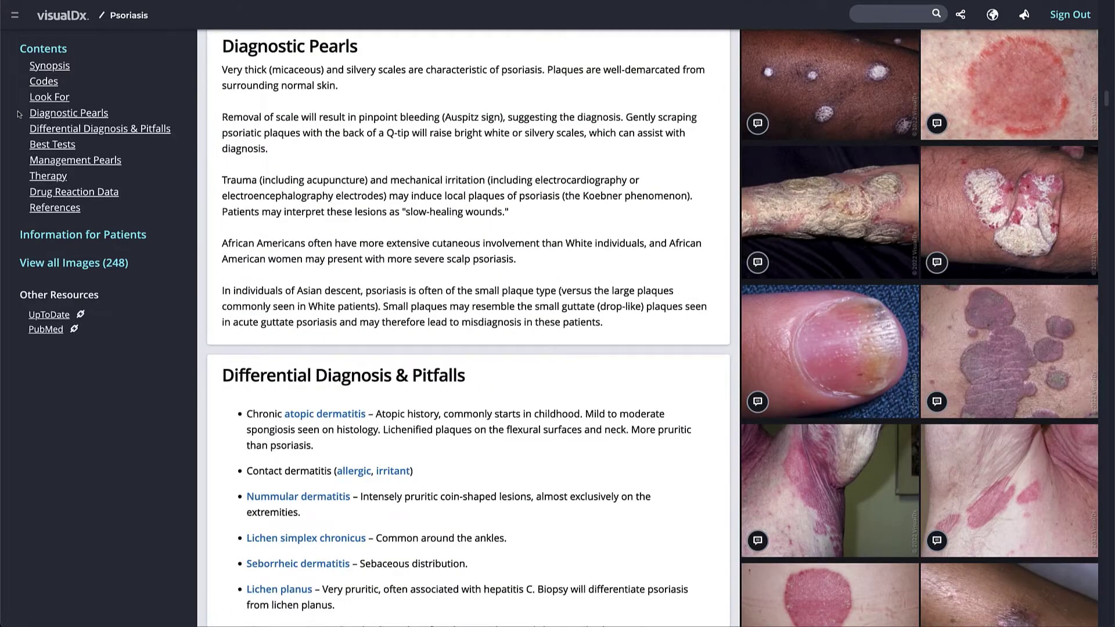
left_click(19, 128)
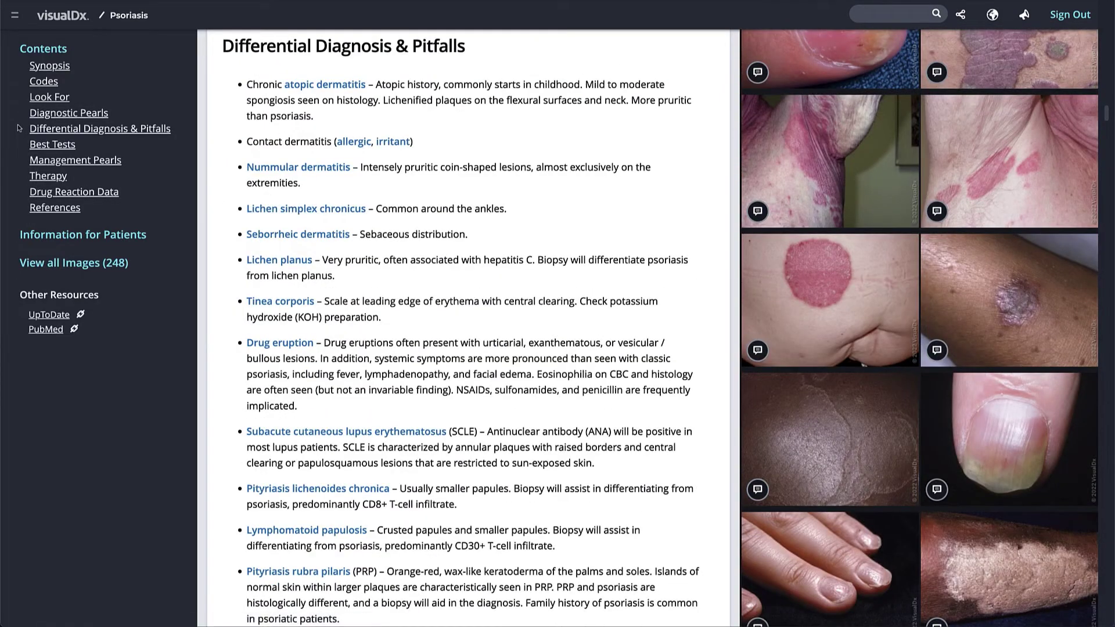
left_click(18, 144)
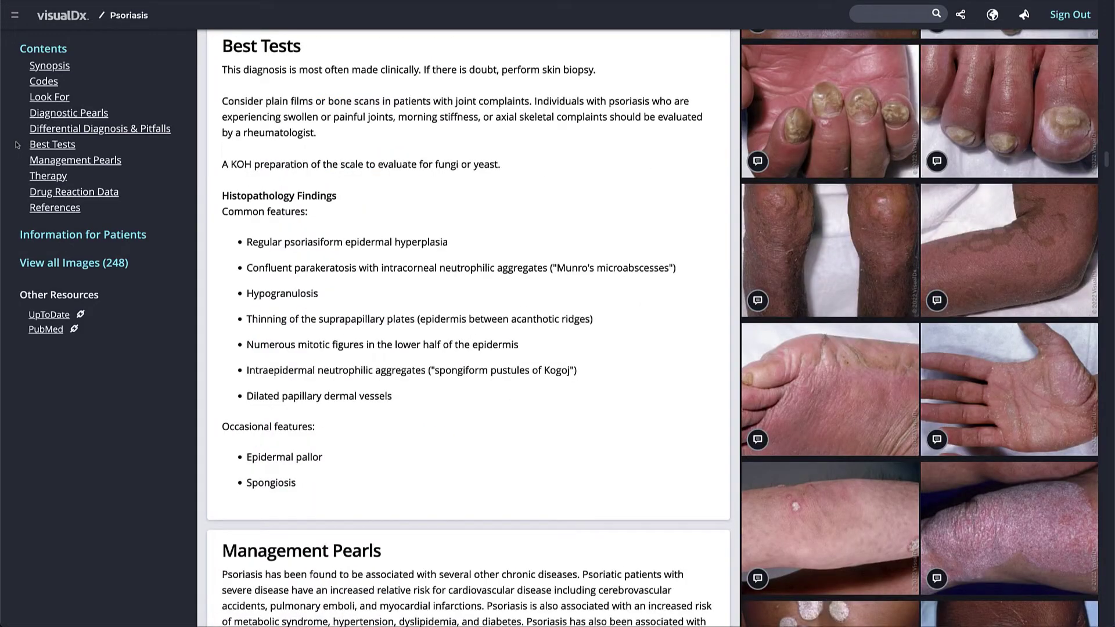
left_click(12, 161)
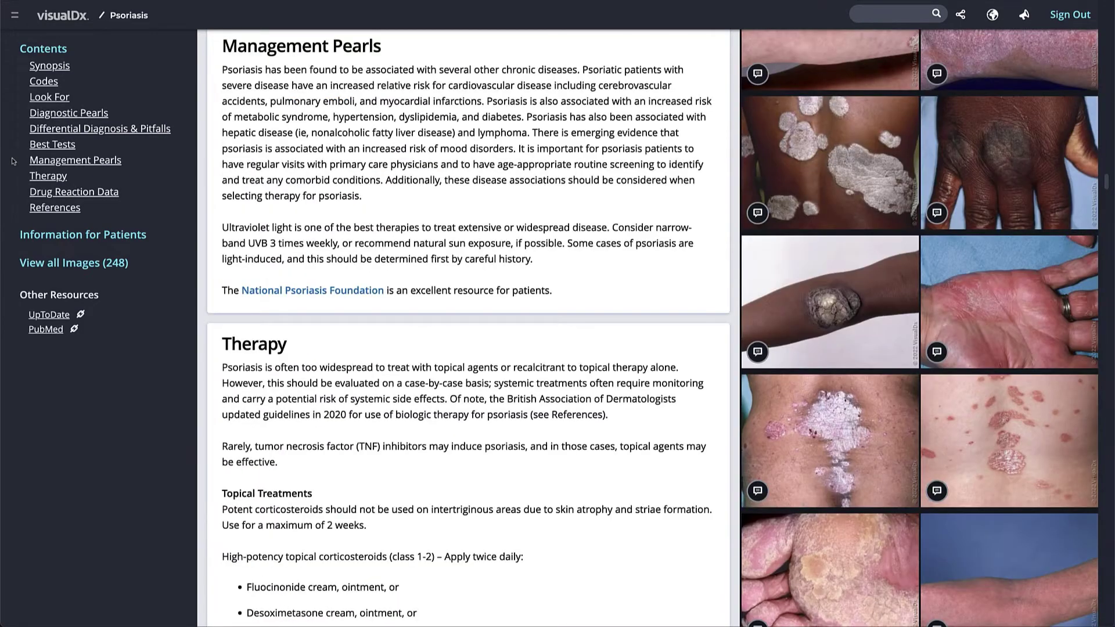
left_click(17, 176)
left_click(20, 192)
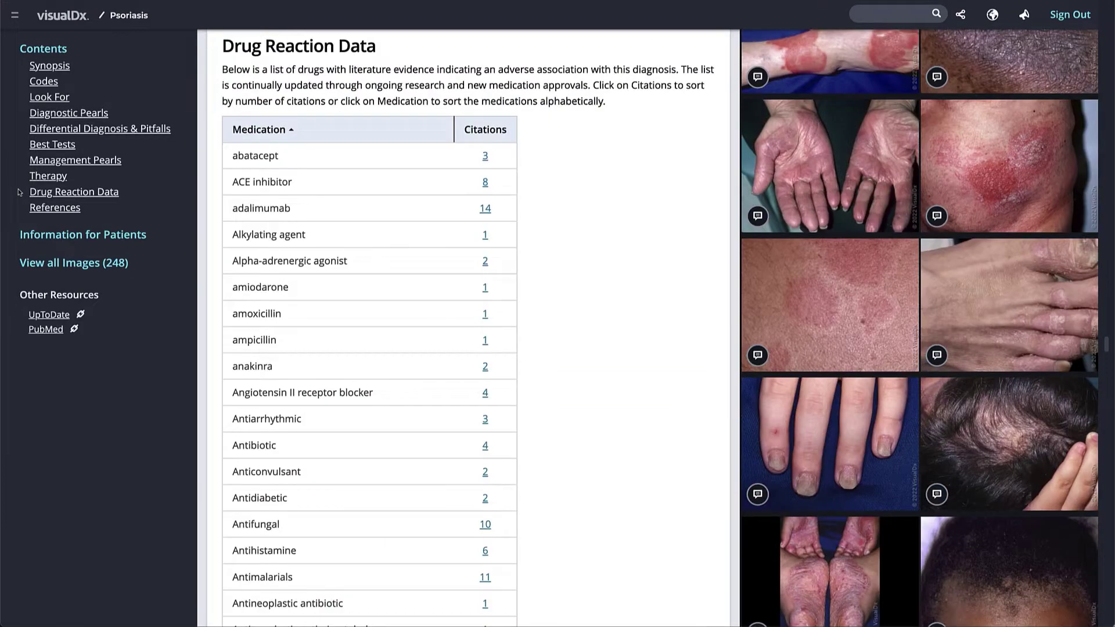
left_click(21, 205)
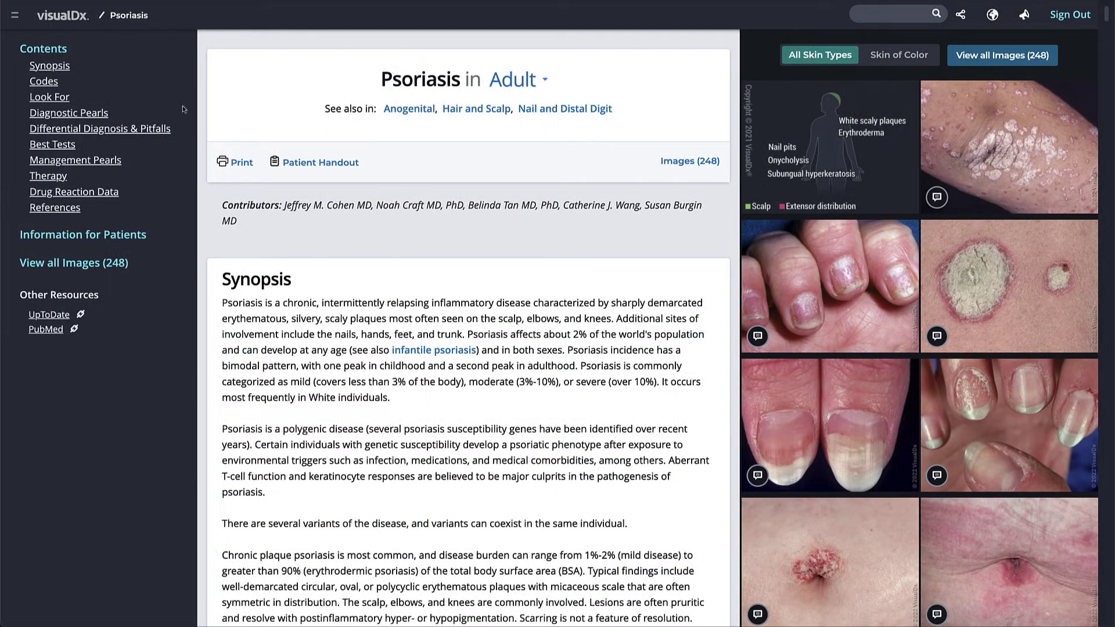
Step: Check the psoriasis article's age group options, its related Hair and Scalp topic, and the linked UpToDate and PubMed resources
left_click(557, 79)
left_click(522, 79)
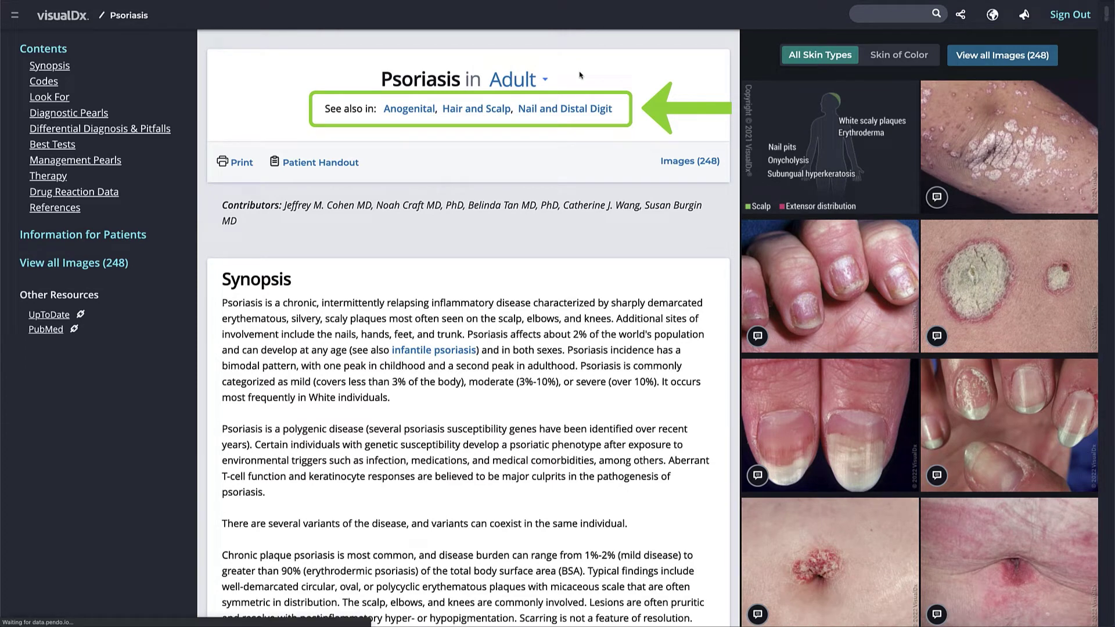
left_click(499, 111)
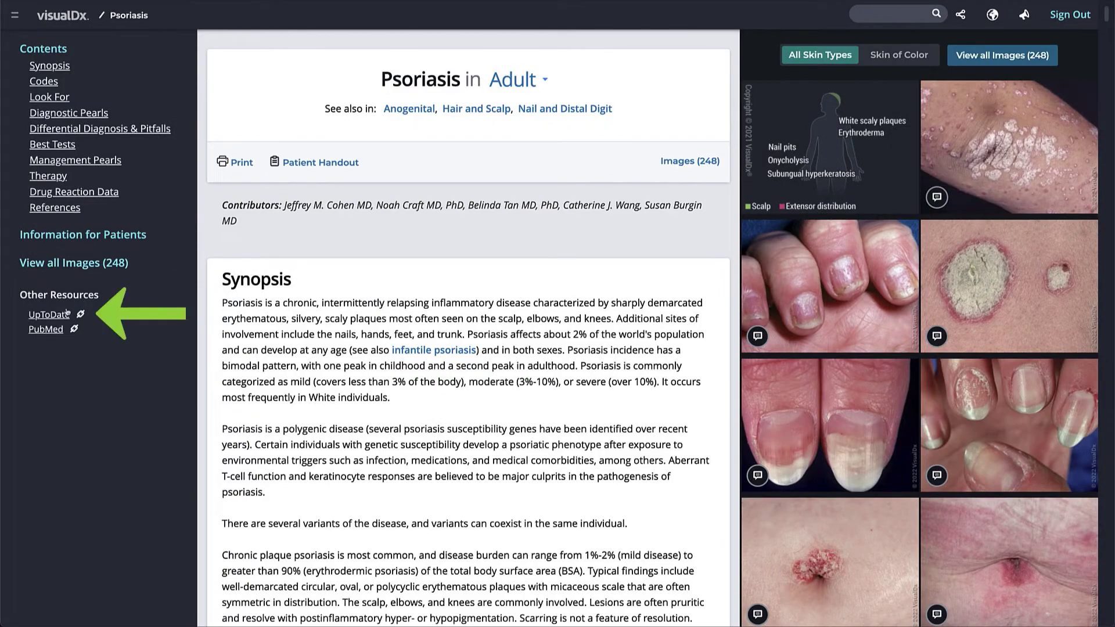
left_click(66, 314)
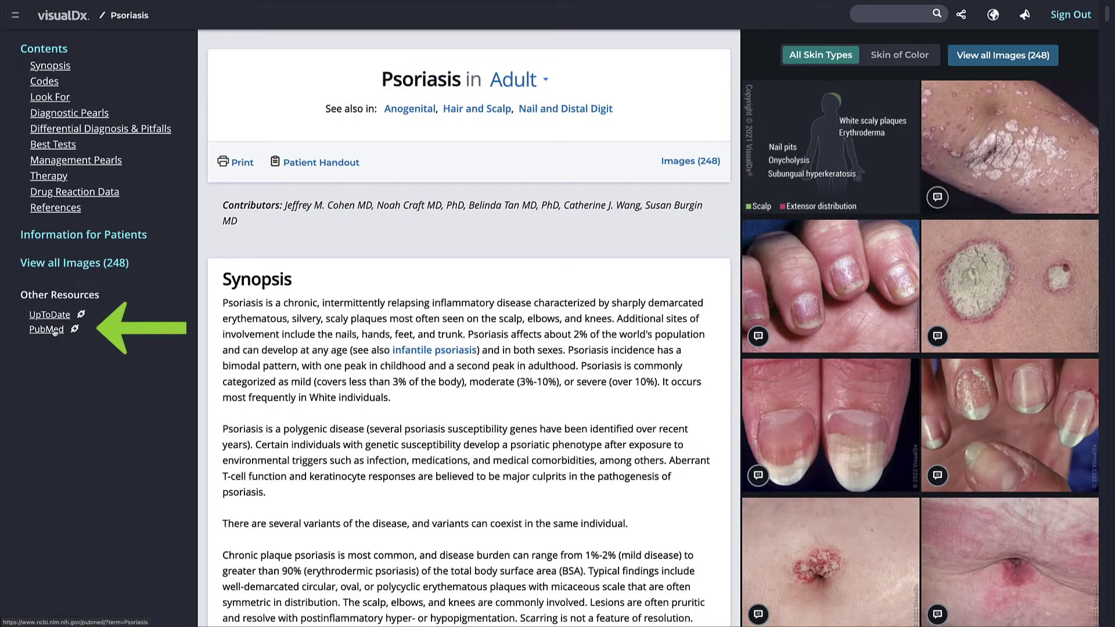
left_click(47, 329)
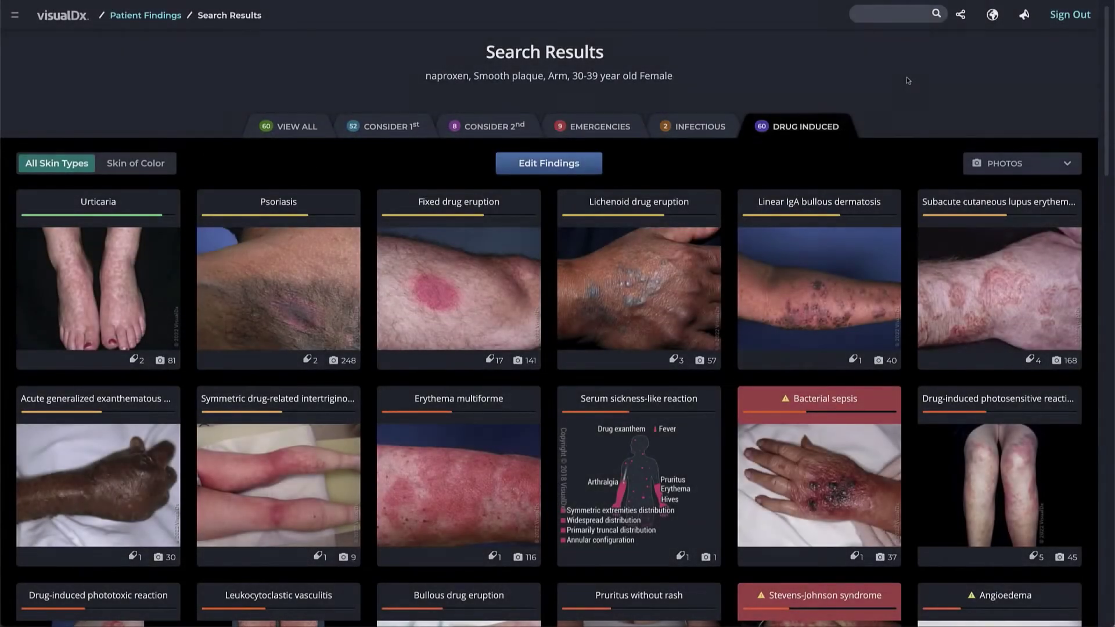
Step: Open the Urticaria summary from the drug-induced results, view its naproxen medication citations and close them
left_click(77, 262)
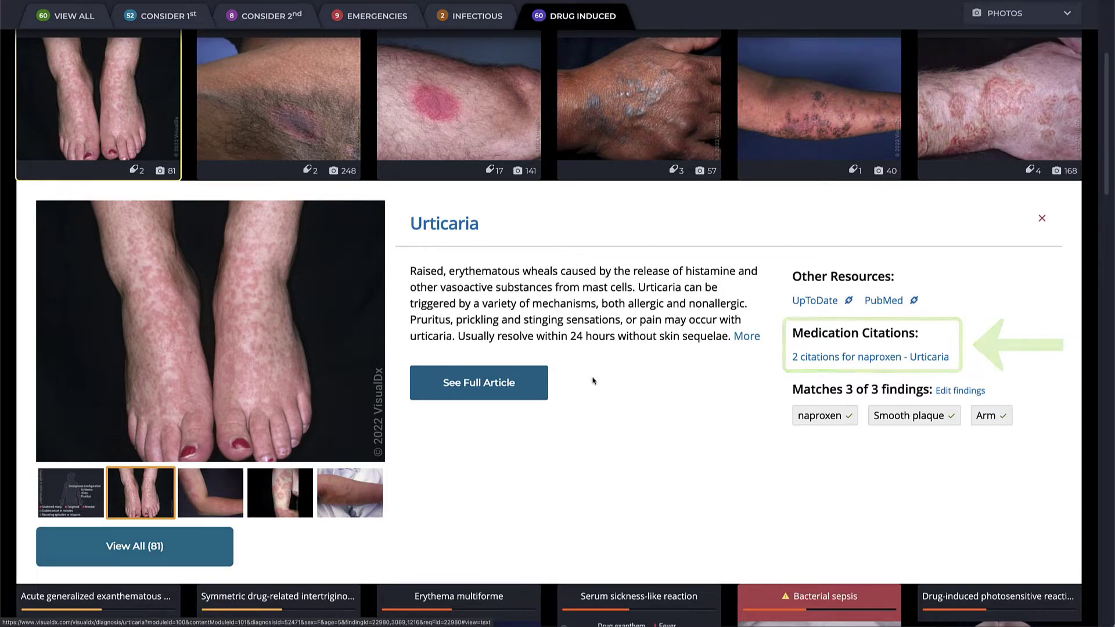
left_click(819, 358)
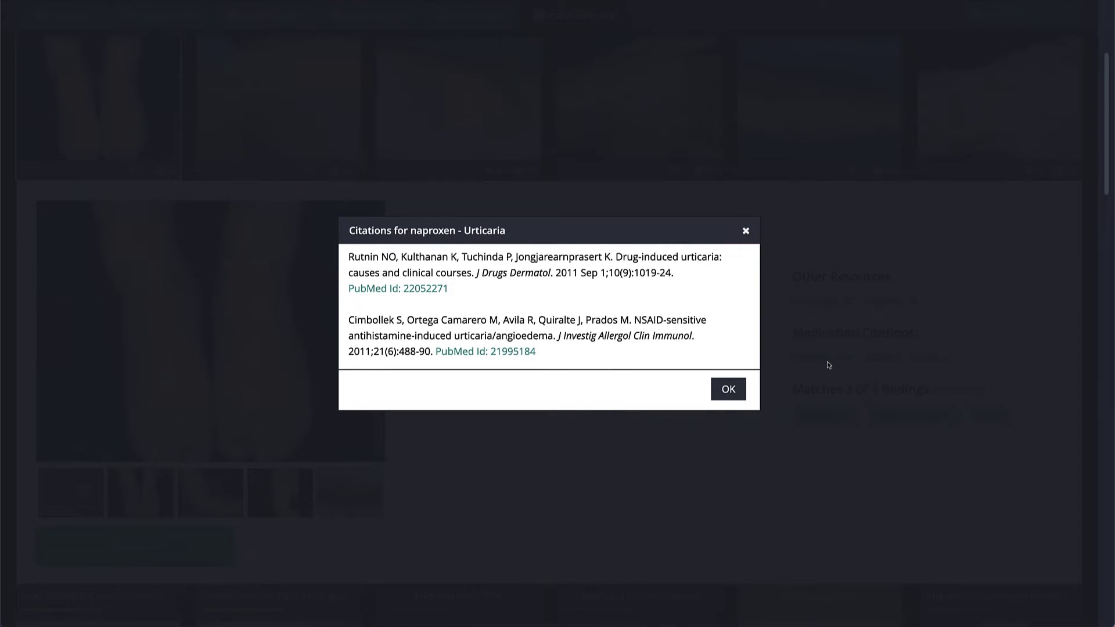
left_click(736, 388)
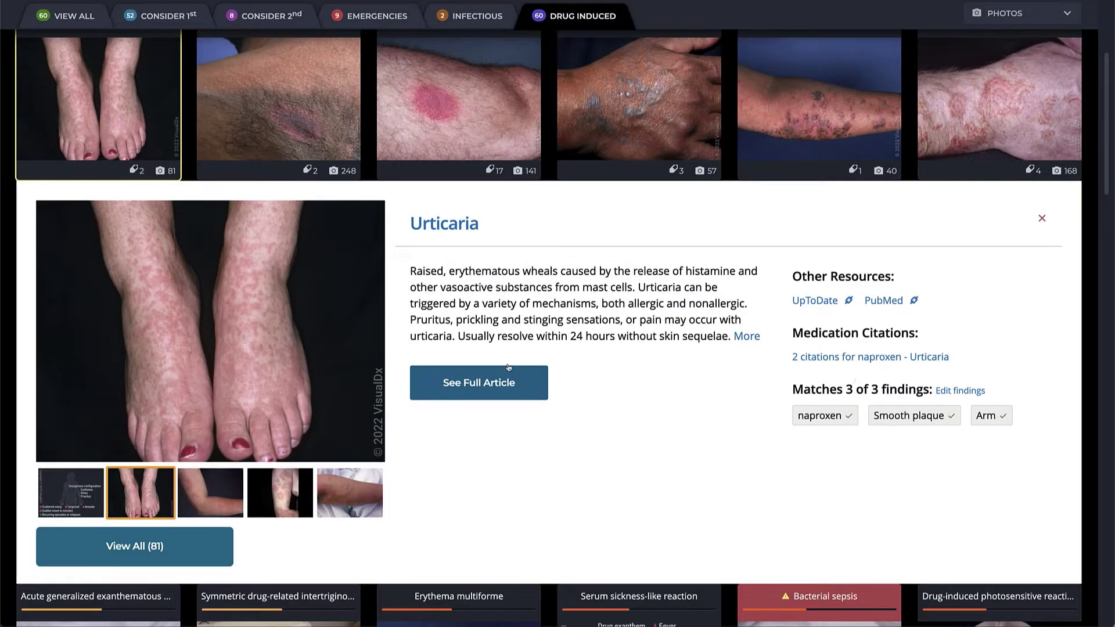
Step: Open the full Urticaria article at its Drug Reaction Data with the medications in alphabetical order
left_click(495, 381)
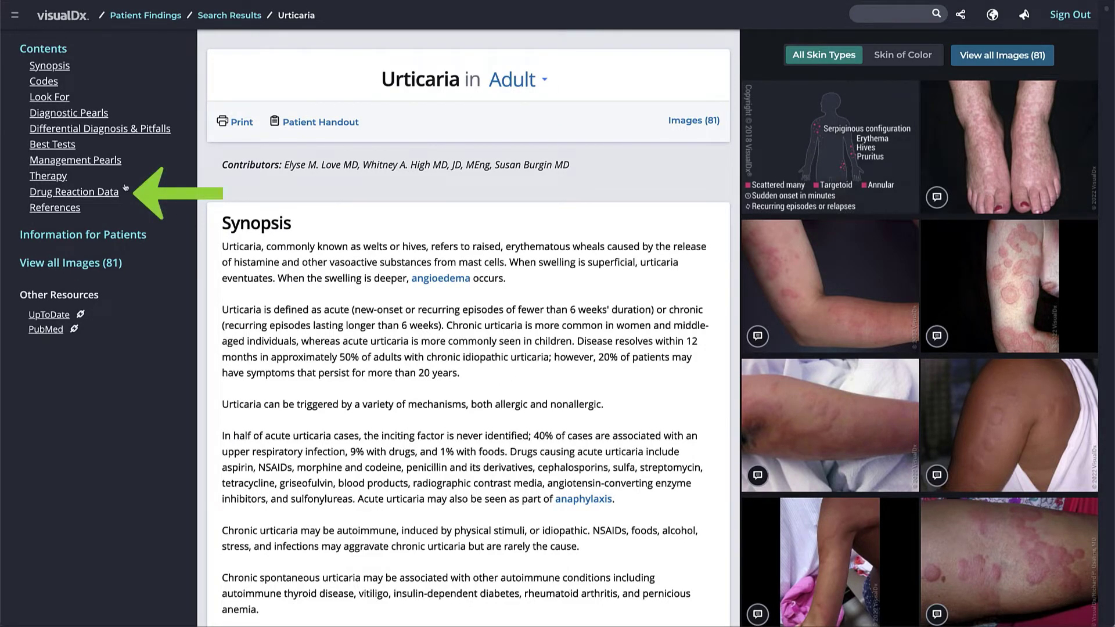
left_click(99, 193)
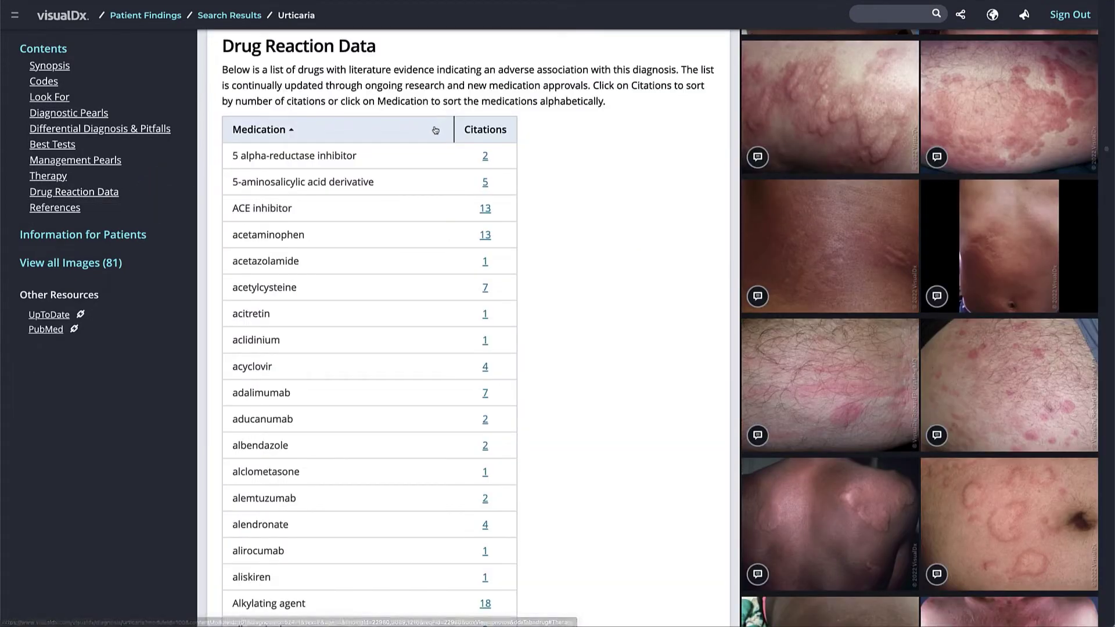
left_click(442, 132)
left_click(443, 133)
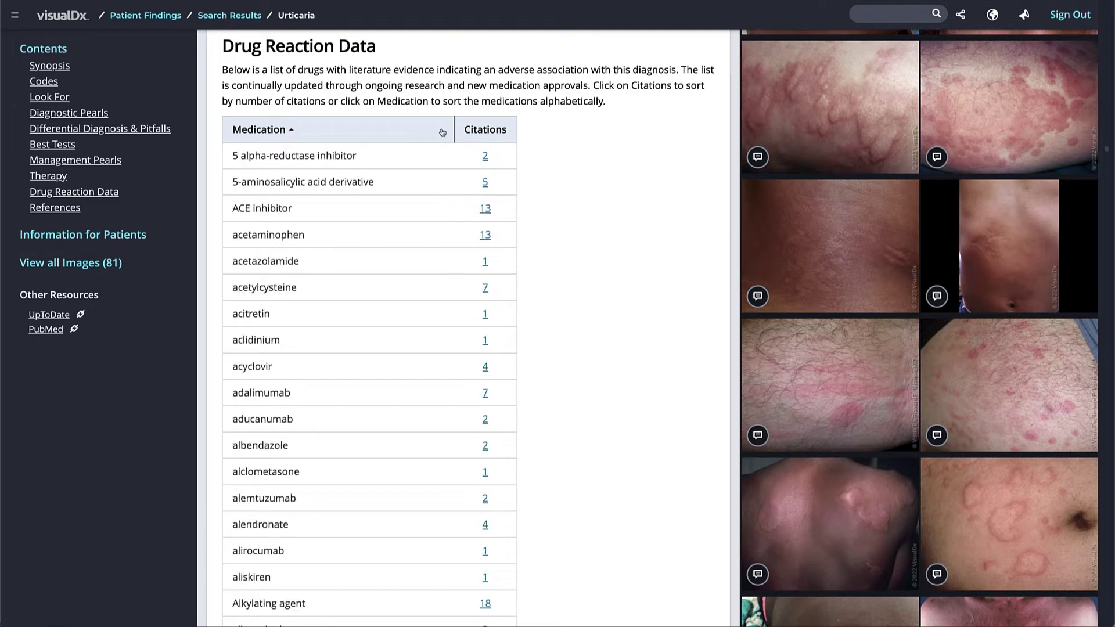
Step: Sort the Urticaria drug reaction table by citations and read through the NSAID citations
left_click(509, 133)
left_click(511, 134)
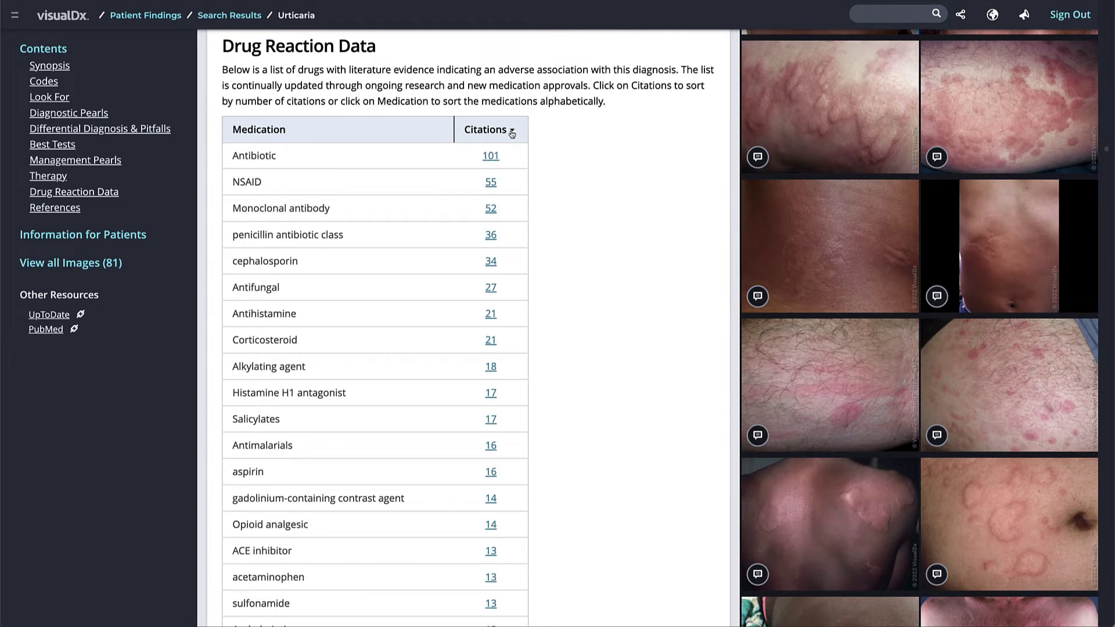
left_click(492, 184)
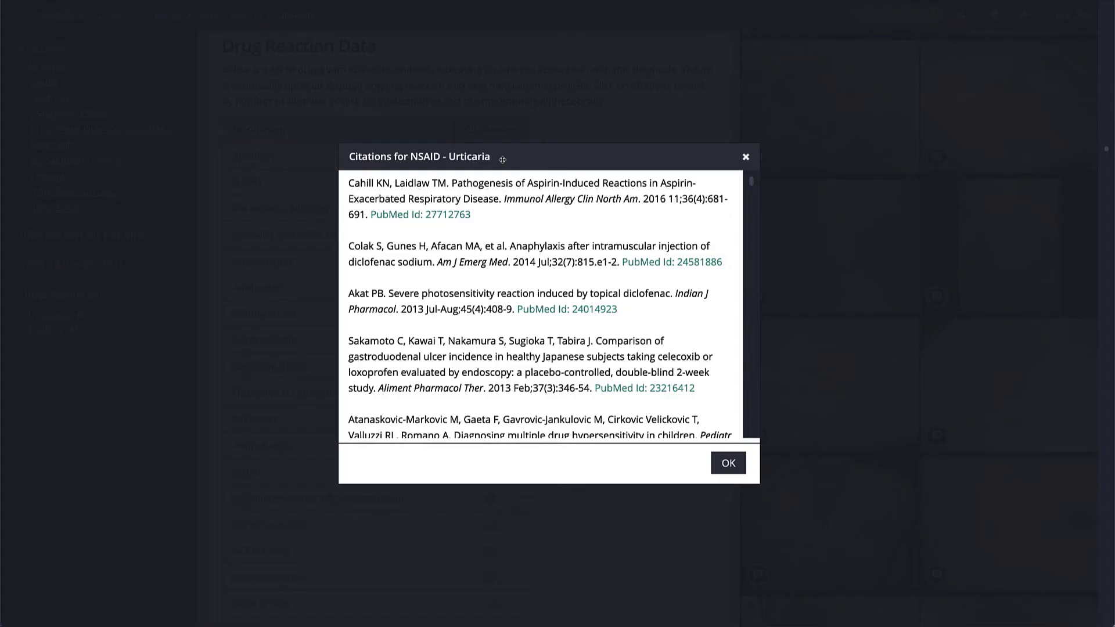
left_click_drag(751, 181, 750, 206)
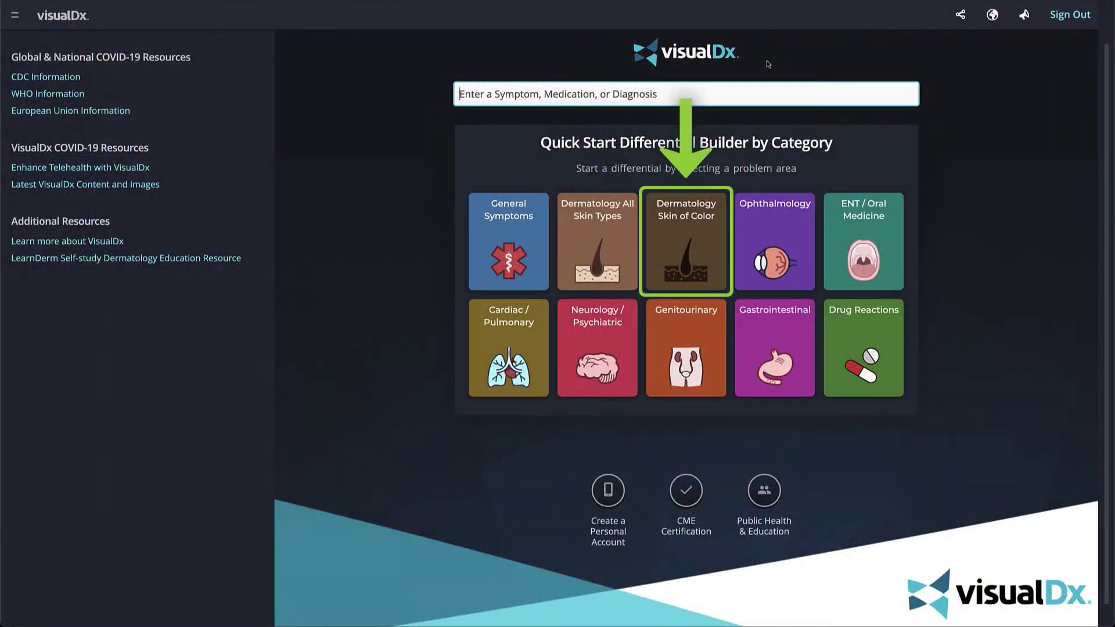
Step: Start a Dermatology Skin of Color workup for rash or multiple lesions and add Smooth Papule as the lesion type
left_click(709, 232)
left_click(660, 281)
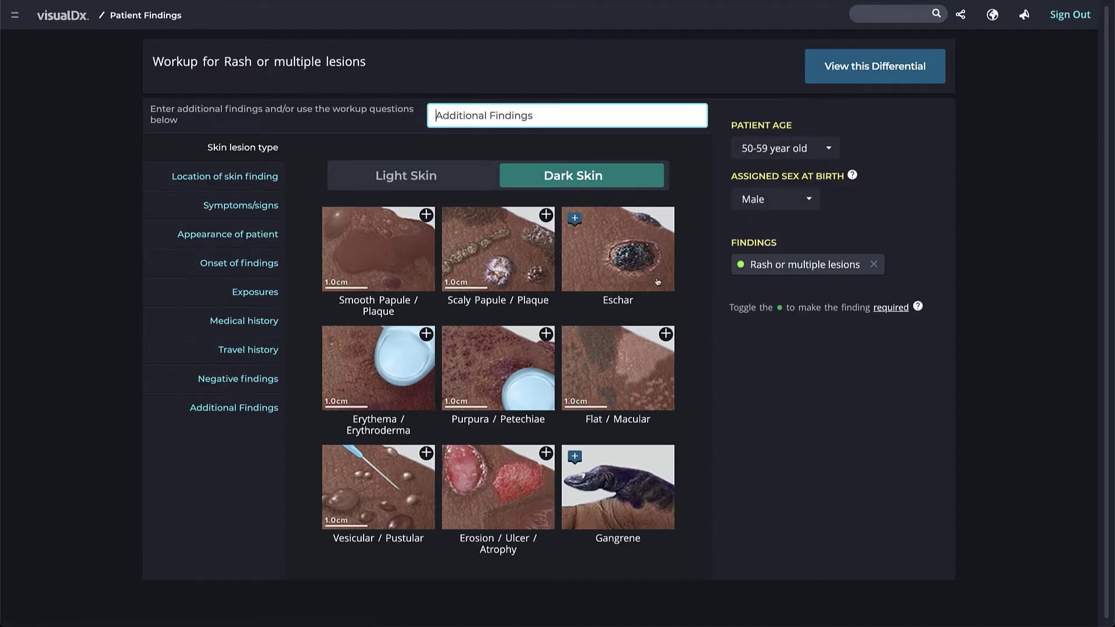
left_click(384, 275)
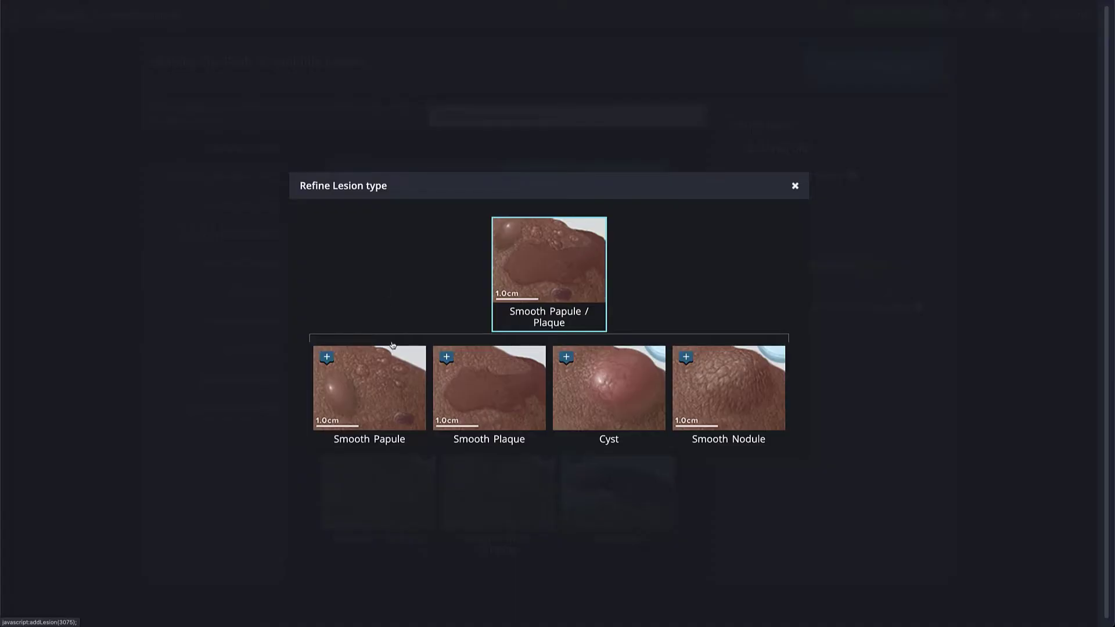
left_click(391, 370)
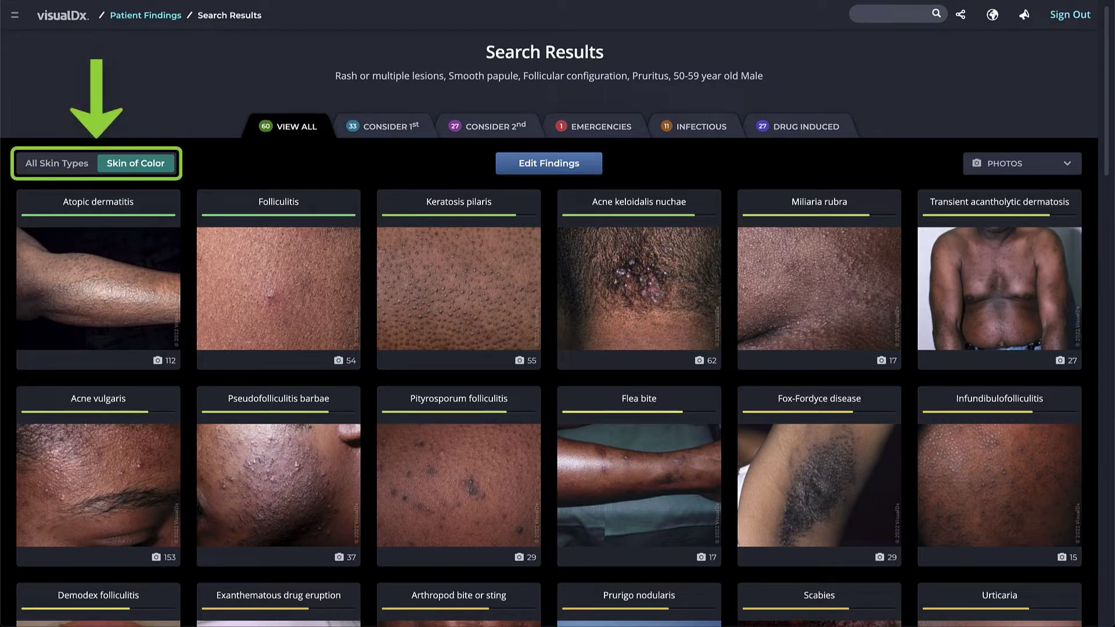
Step: Compare the differential's All Skin Types and Skin of Color photos, and open the full Atopic dermatitis article from the Skin of Color results
left_click(71, 168)
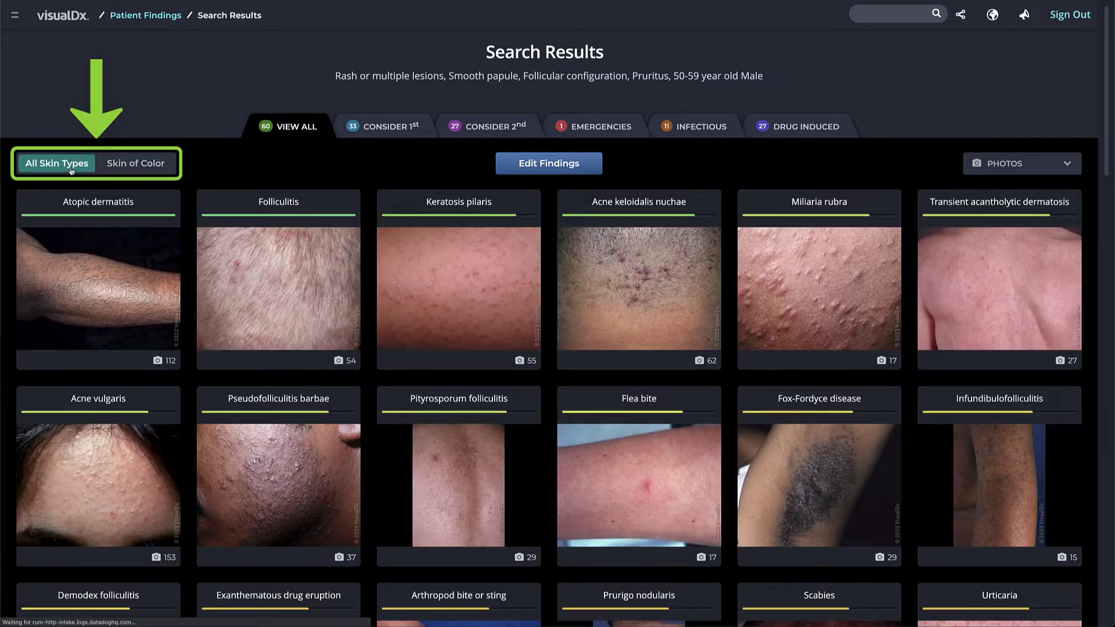
left_click(123, 164)
left_click(98, 289)
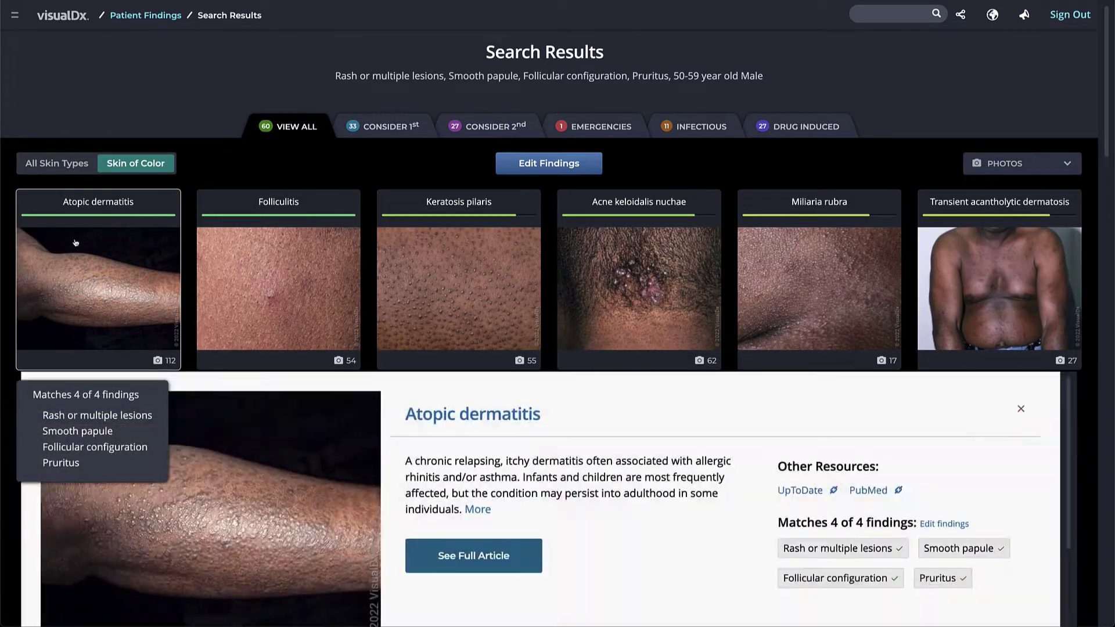
left_click(432, 362)
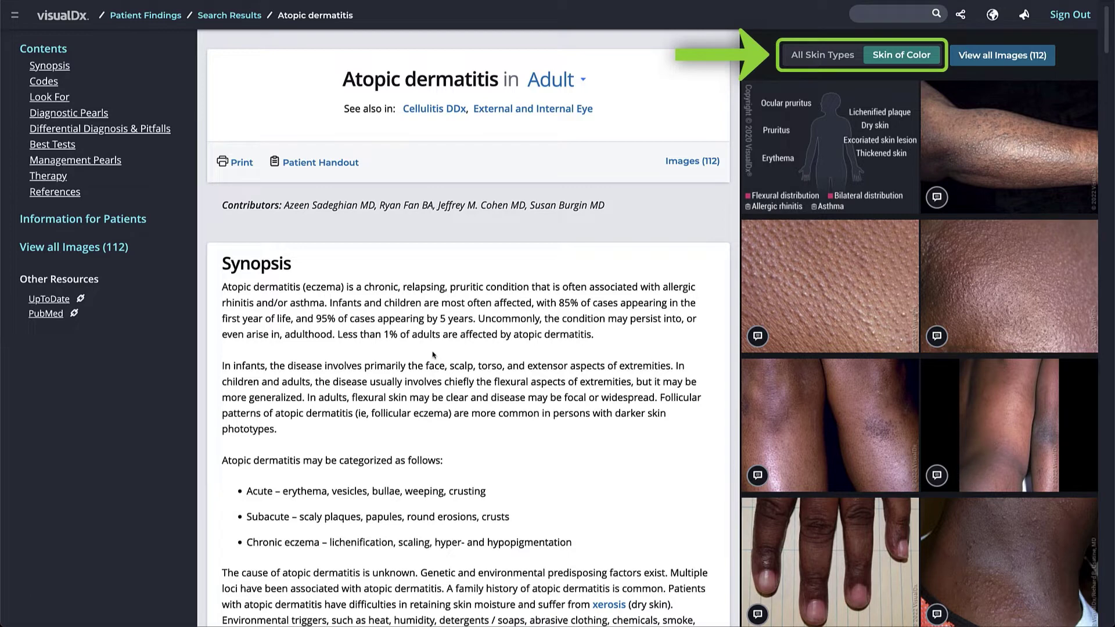
Step: Show the atopic dermatitis images for All Skin Types and open the complete image gallery
left_click(800, 55)
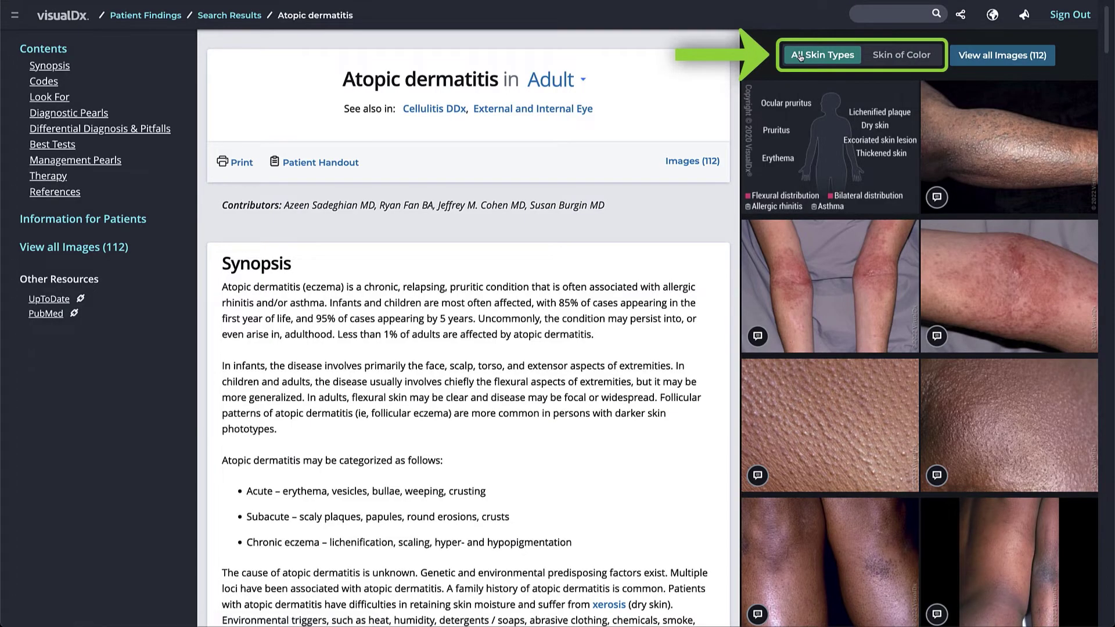
left_click(960, 55)
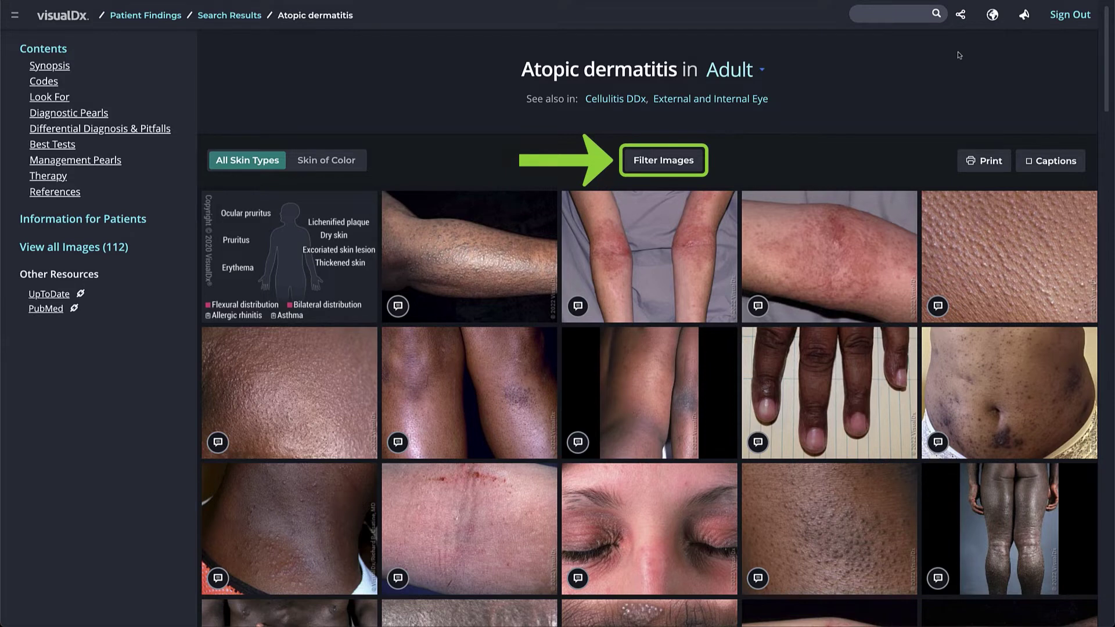
Step: Filter the atopic dermatitis images to skin pigmentation Types IV, V and VI
left_click(648, 163)
left_click(929, 199)
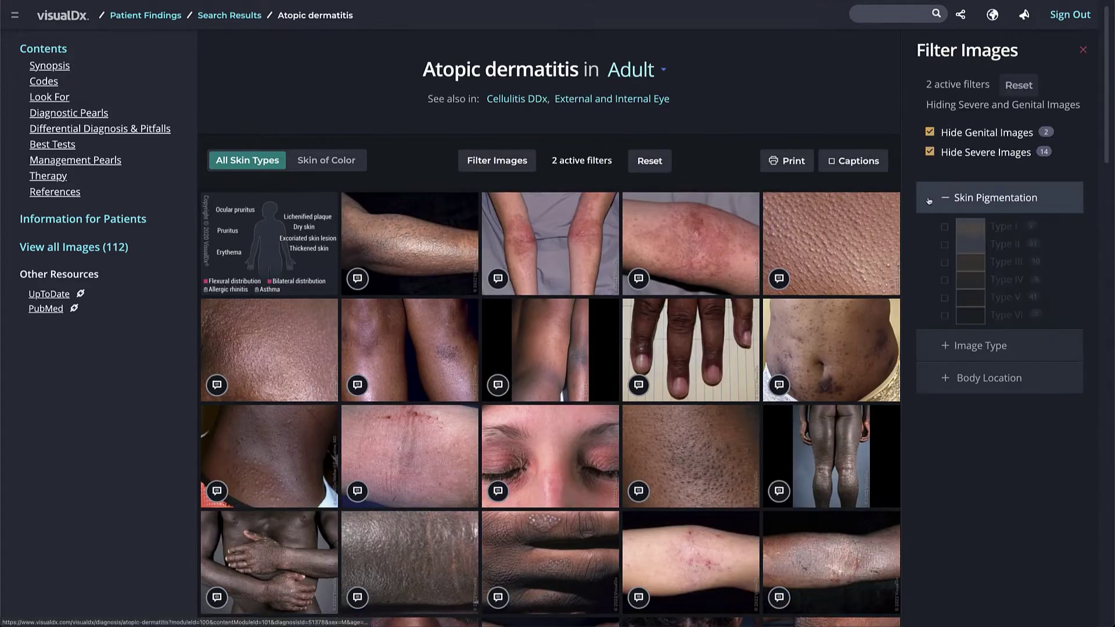
left_click(944, 315)
left_click(959, 330)
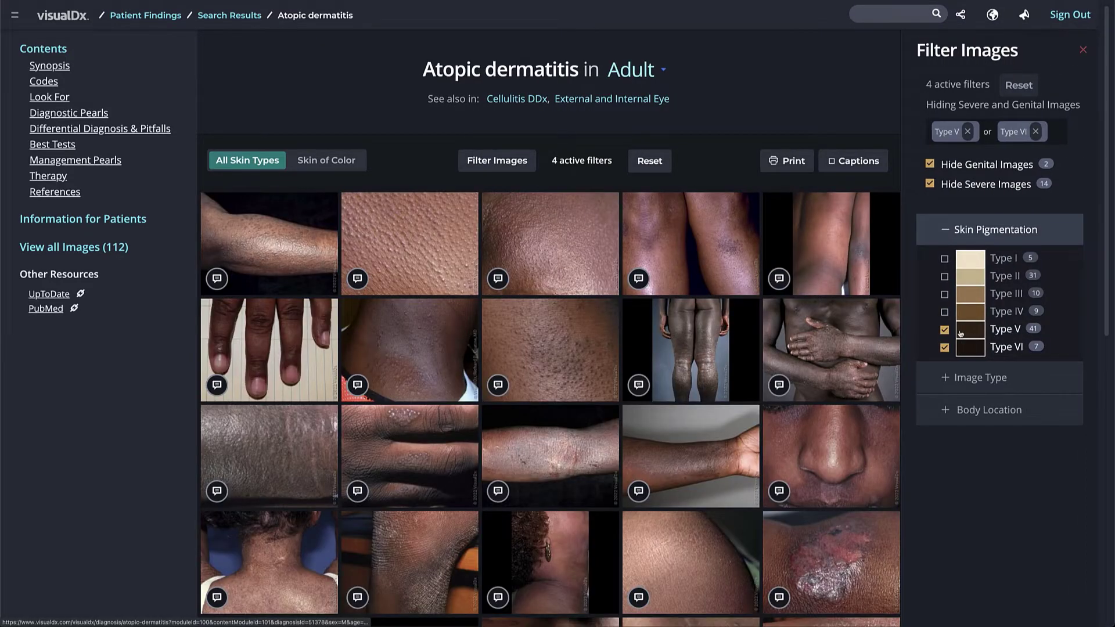
left_click(929, 313)
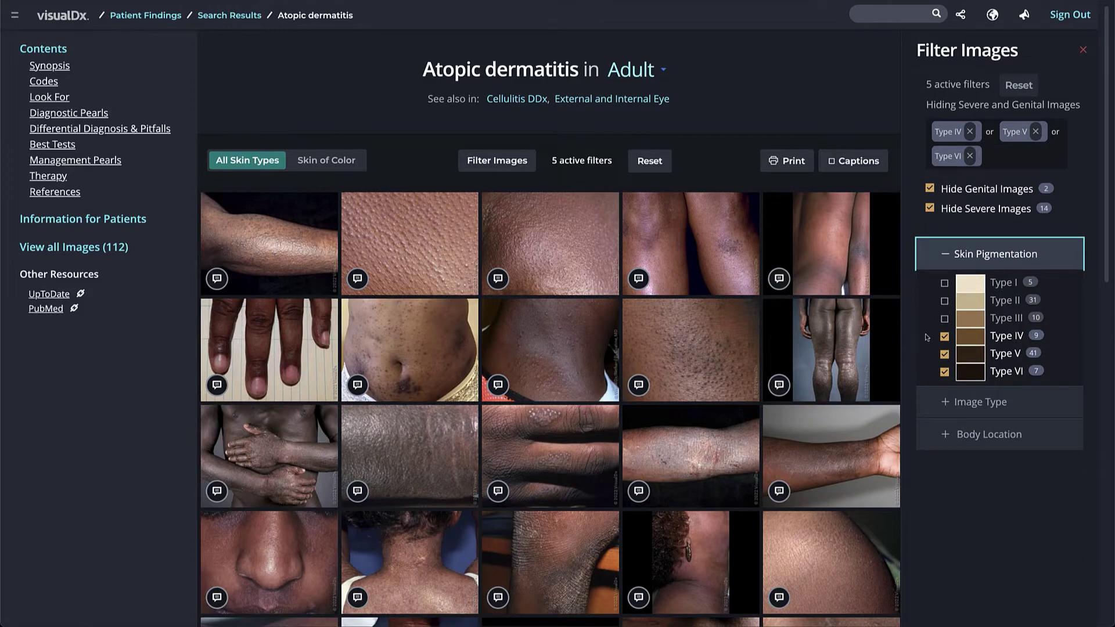
Step: Enlarge the first filtered atopic dermatitis image and browse forward to the third
left_click(299, 208)
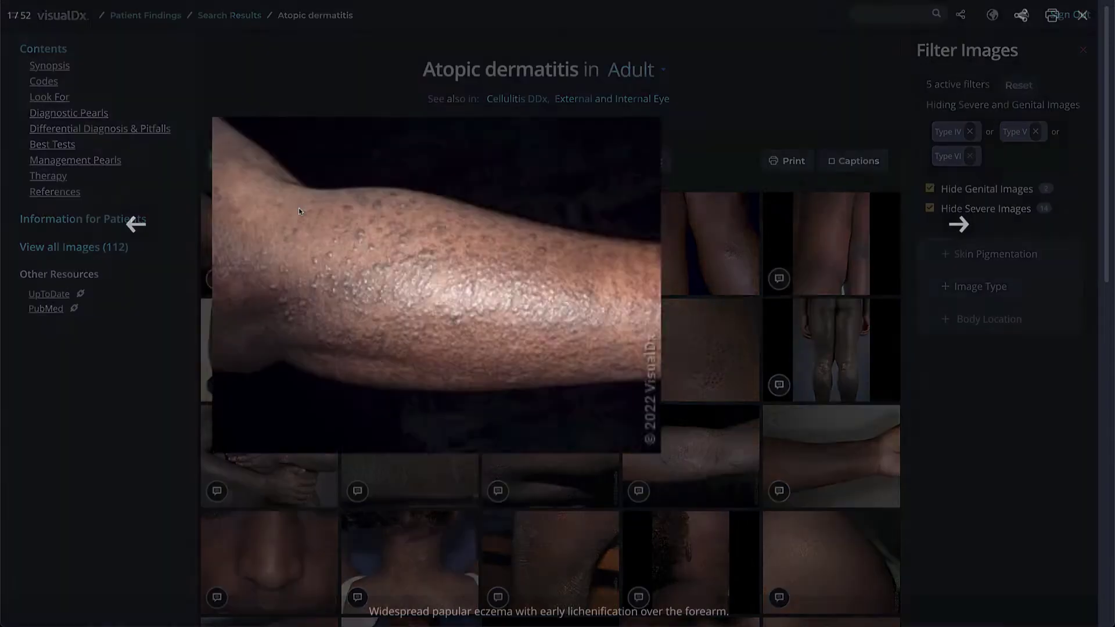
left_click(957, 224)
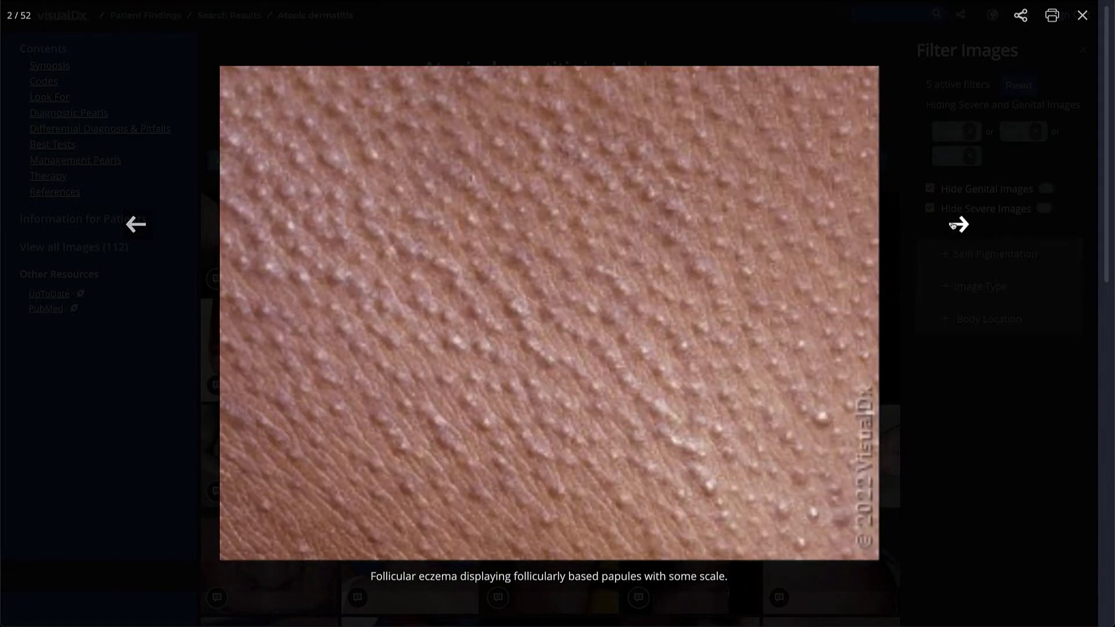
left_click(956, 224)
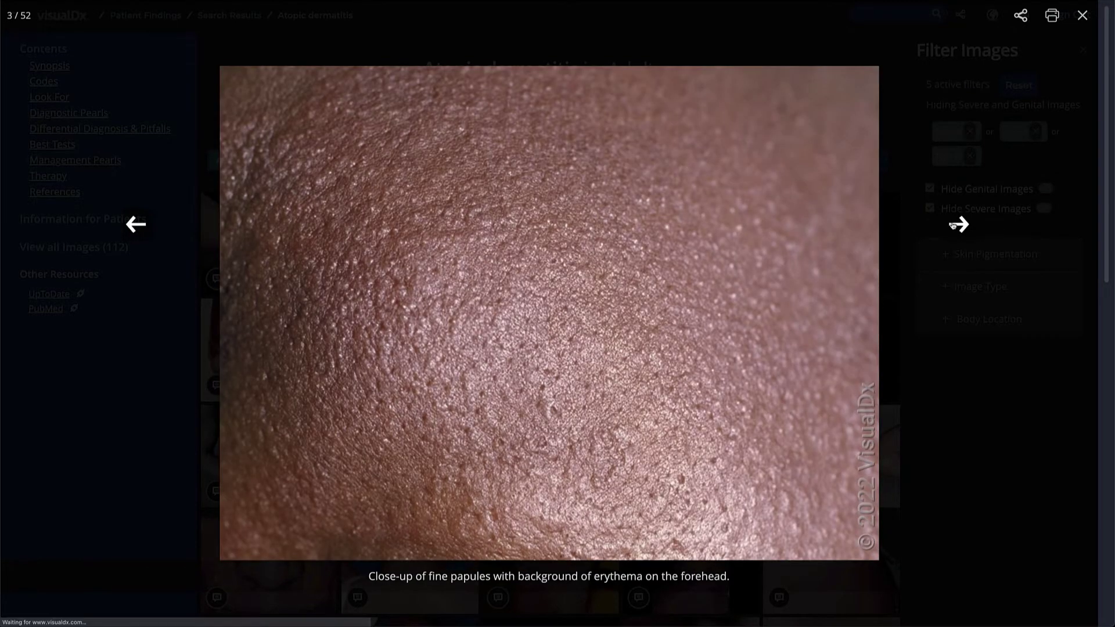